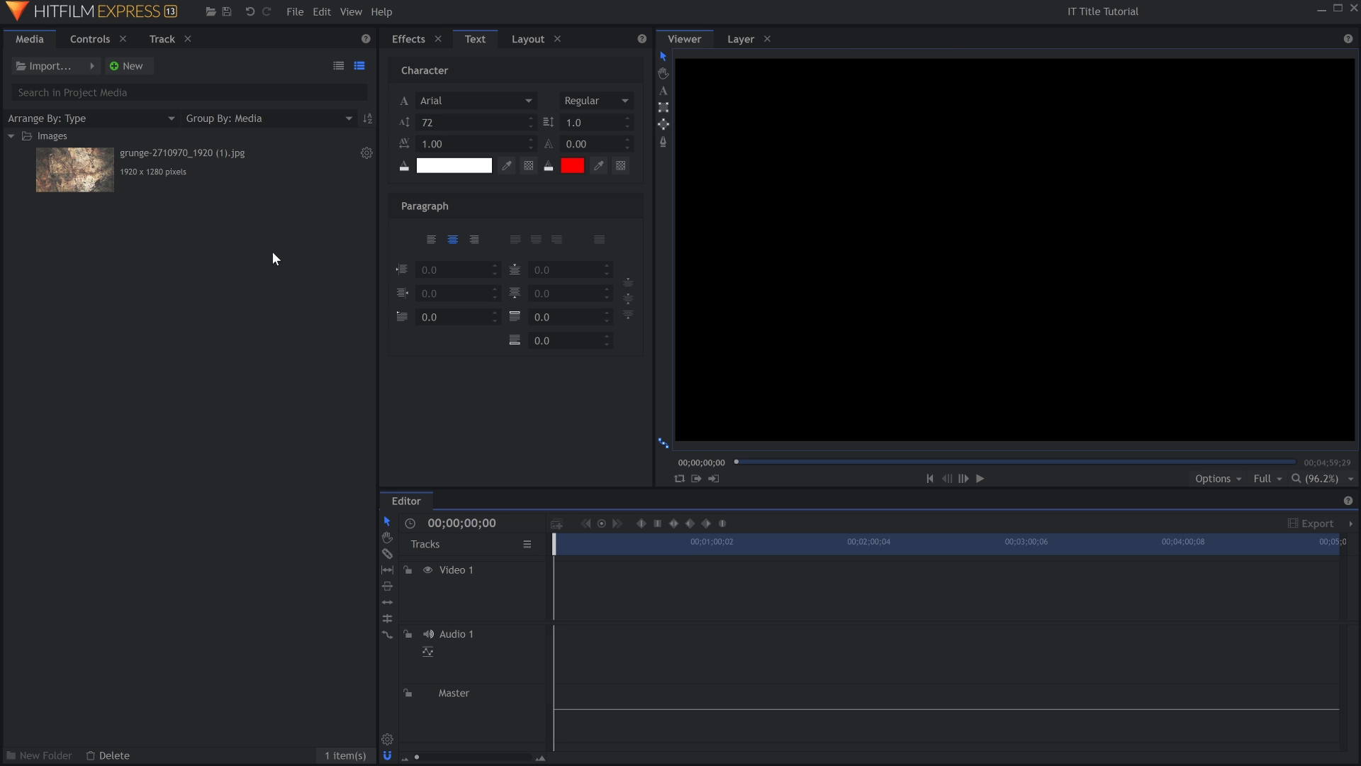
- Create a new 1080p composite shot with the default settings
{"action": "left_click", "coordinate": [137, 69]}
{"action": "left_click", "coordinate": [145, 87]}
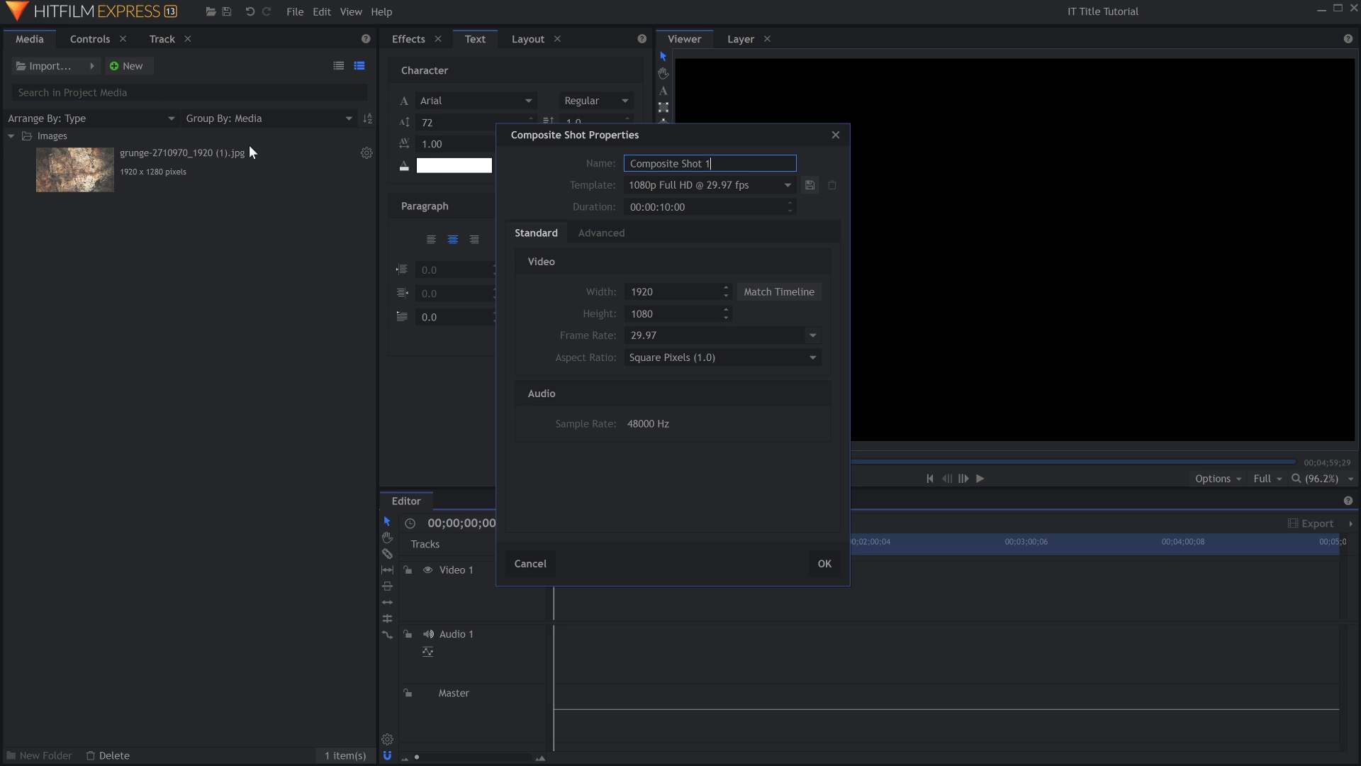
{"action": "left_click", "coordinate": [831, 562]}
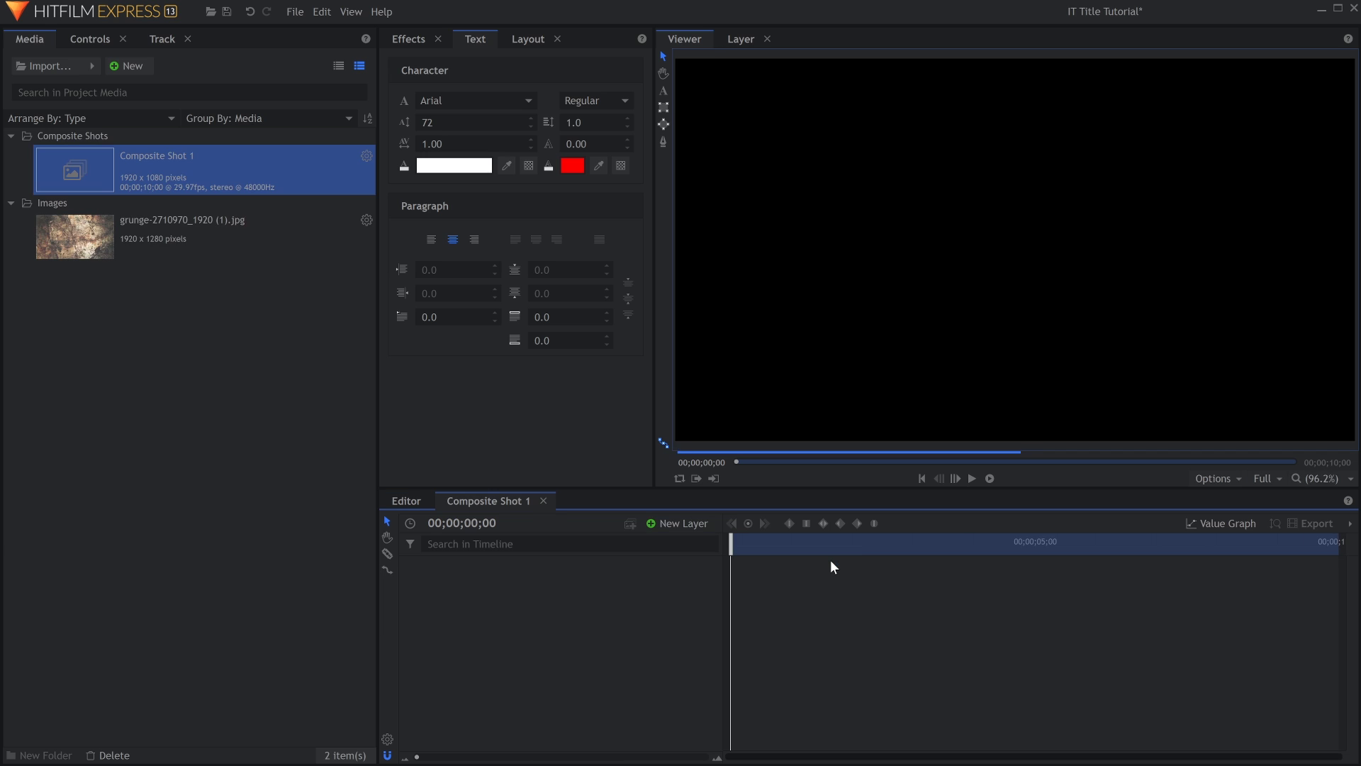
- Add a text layer to the shot reading 'IT'
{"action": "left_click", "coordinate": [686, 525]}
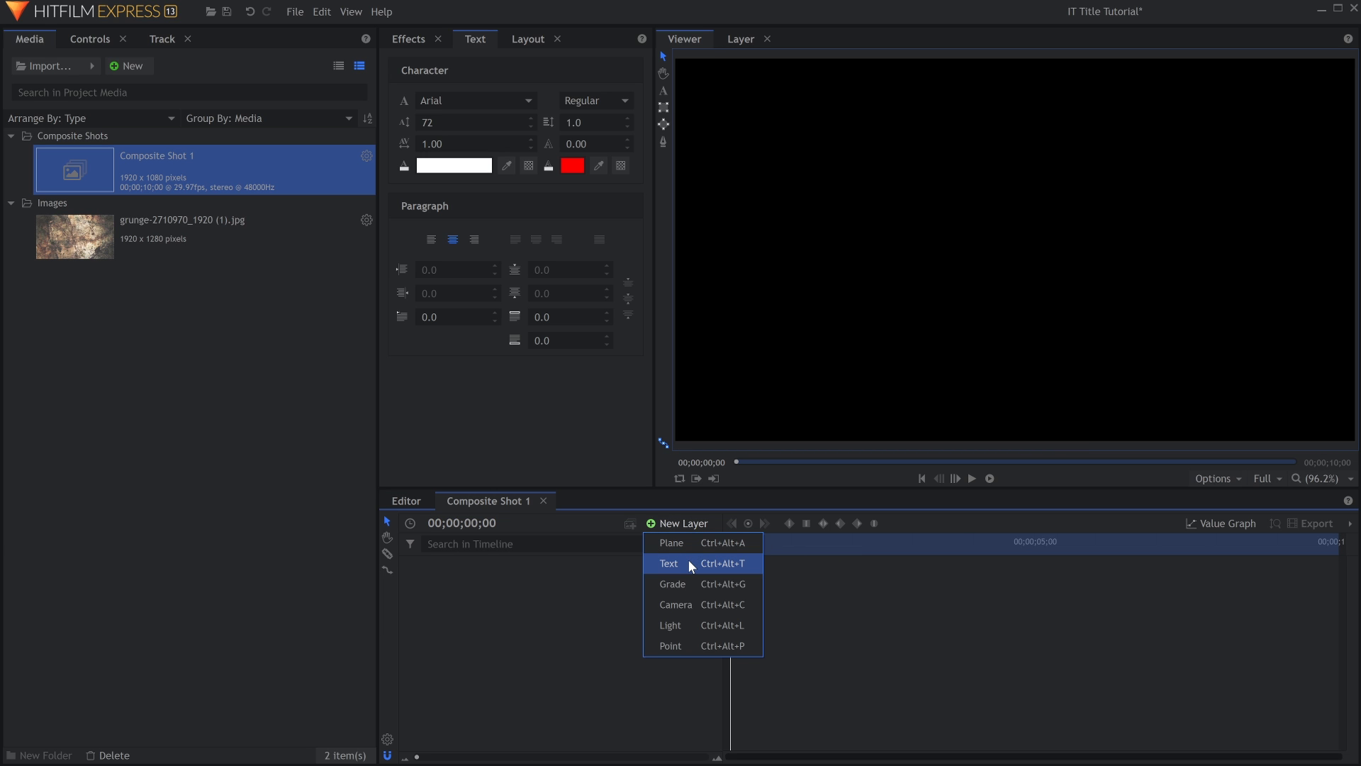
{"action": "left_click", "coordinate": [689, 563]}
{"action": "type", "text": "IT"}
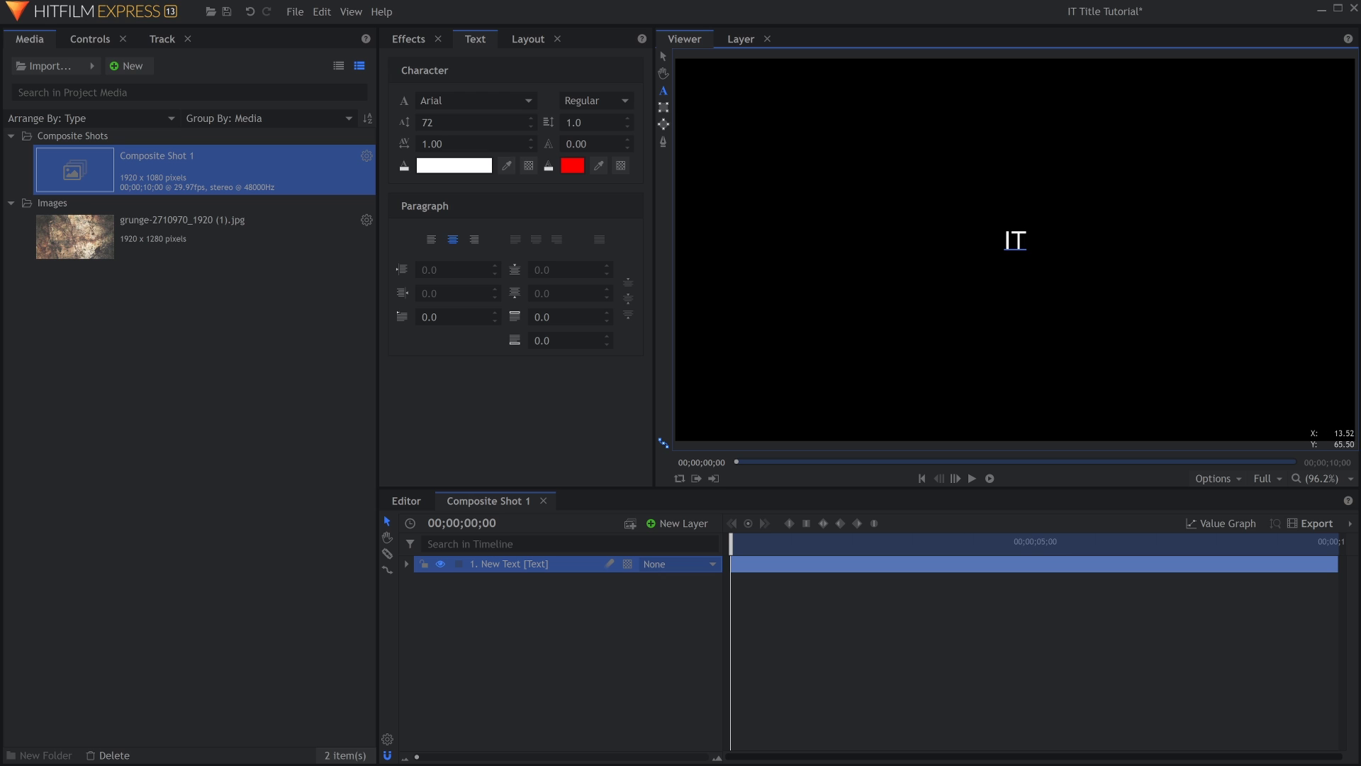
- Format the IT text in 'it font' at size about 350 with a pure red (#ff0000) fill
{"action": "left_click", "coordinate": [468, 102]}
{"action": "scroll", "coordinate": [461, 245], "scroll_direction": "down", "scroll_amount": 15}
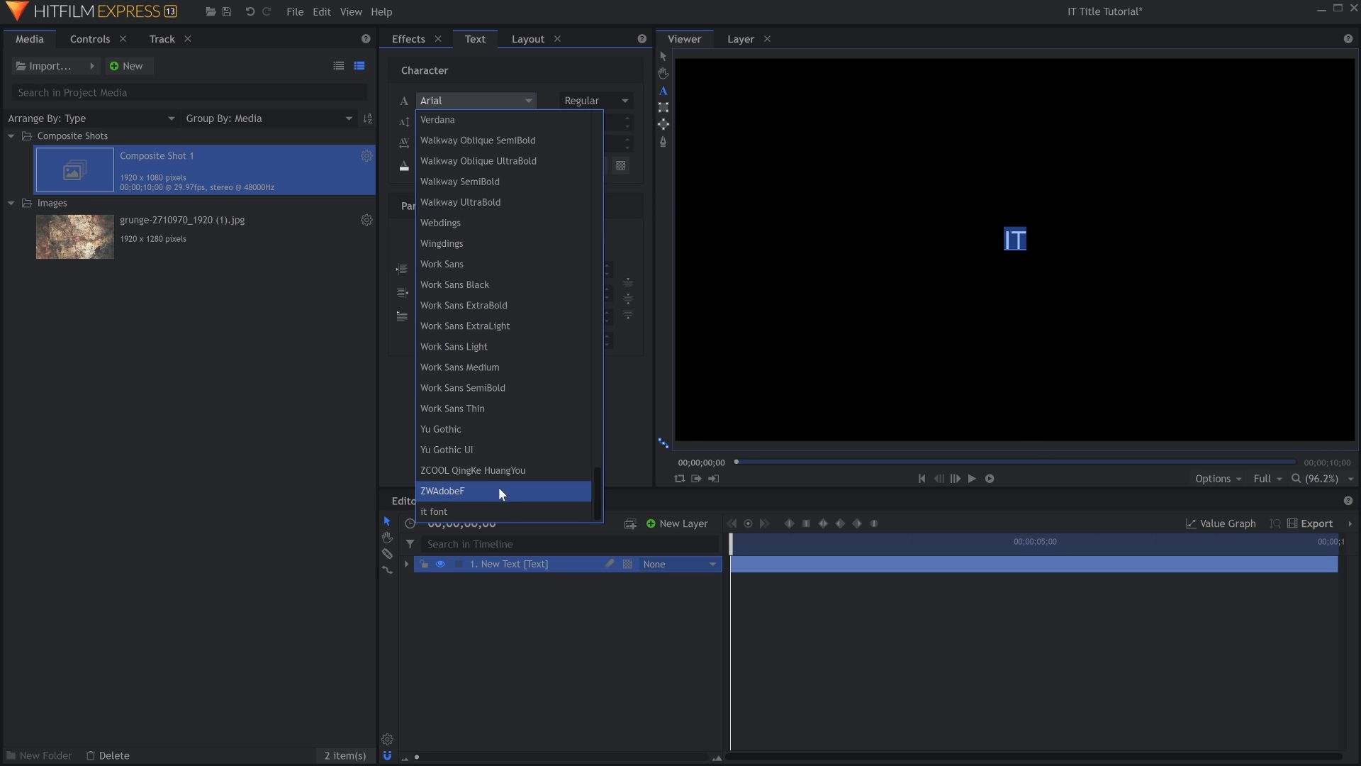
{"action": "left_click", "coordinate": [500, 509]}
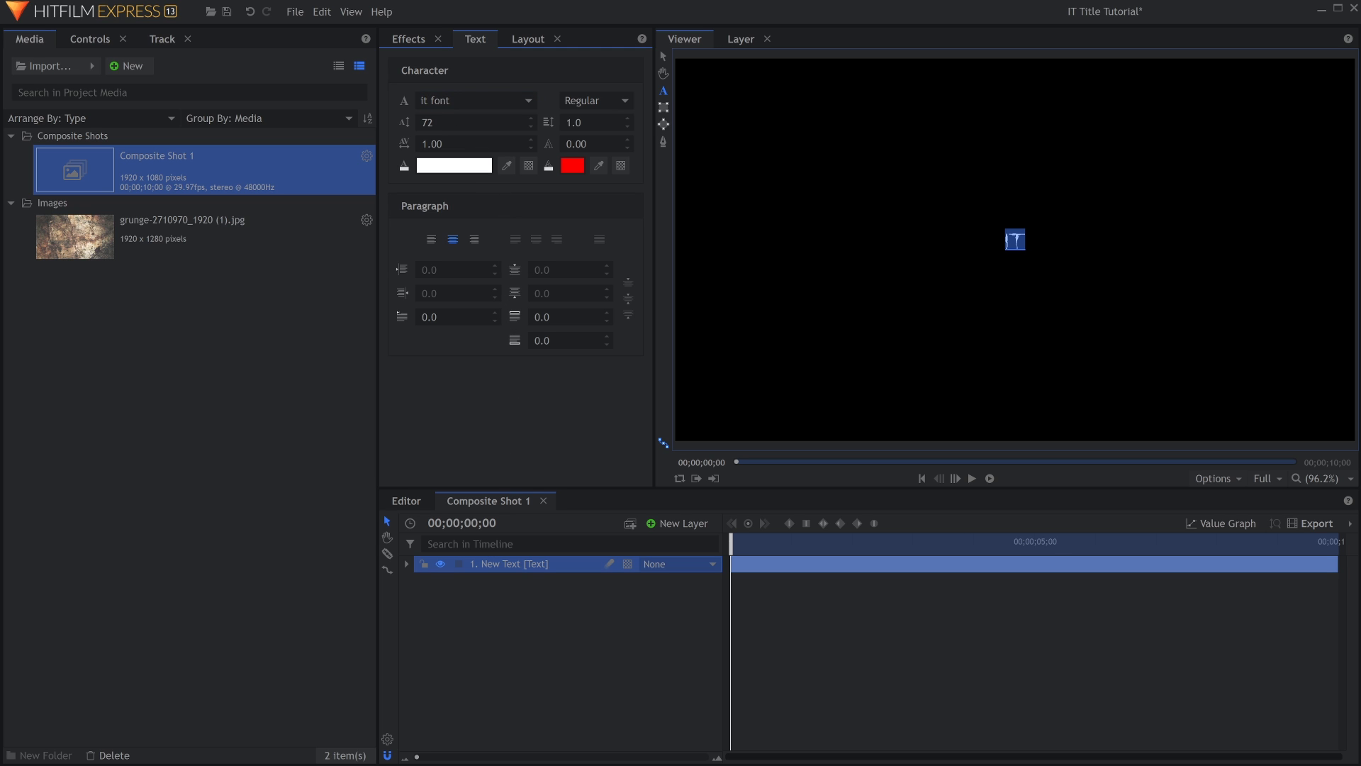
{"action": "left_click_drag", "start_coordinate": [461, 122], "coordinate": [515, 122]}
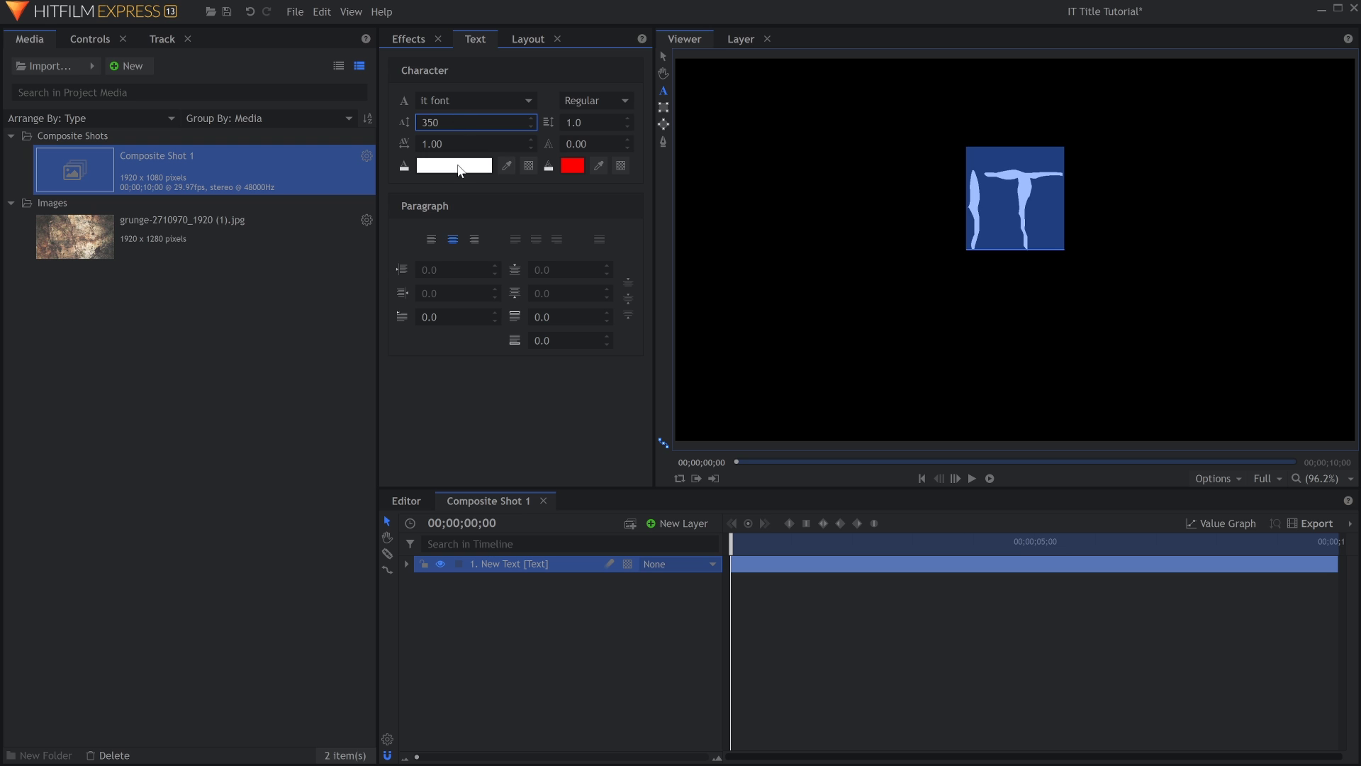
{"action": "left_click", "coordinate": [461, 166]}
{"action": "left_click_drag", "start_coordinate": [774, 249], "coordinate": [845, 231]}
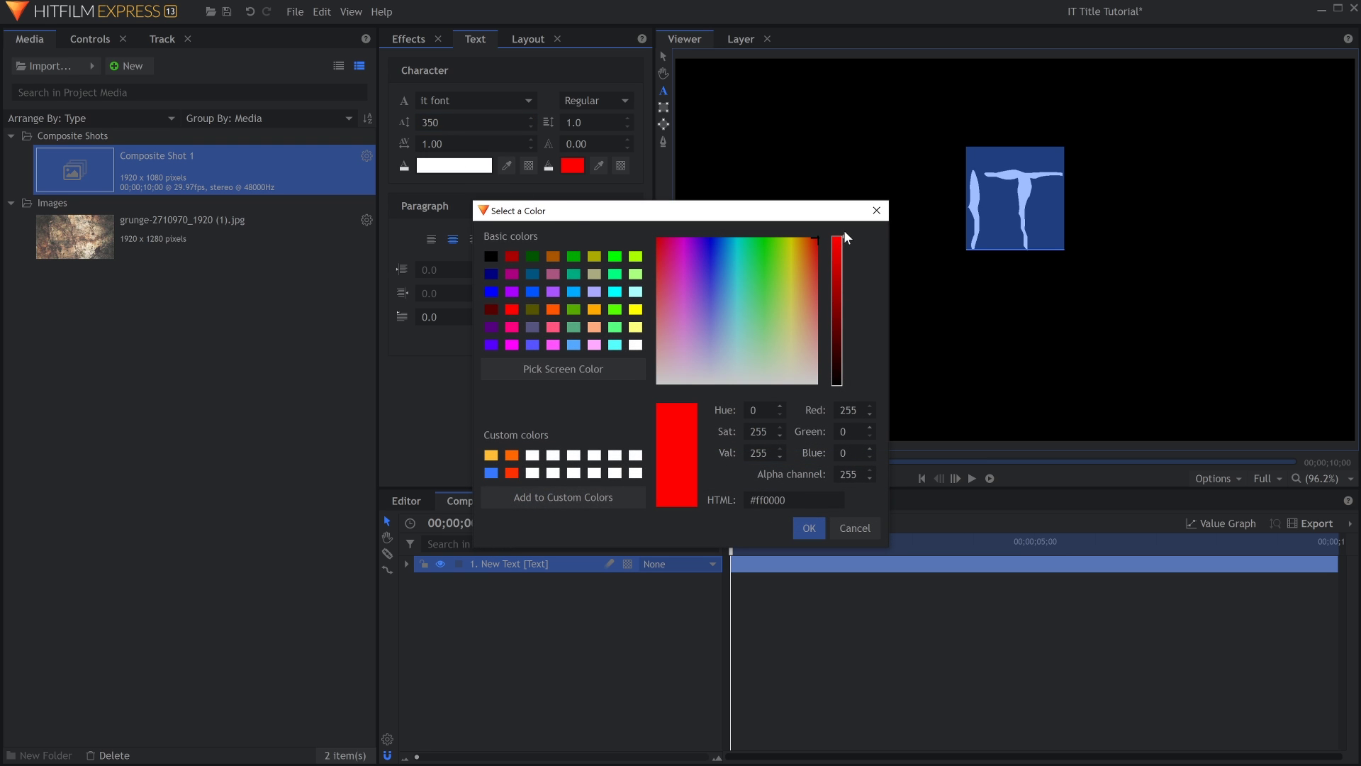
{"action": "left_click", "coordinate": [808, 529]}
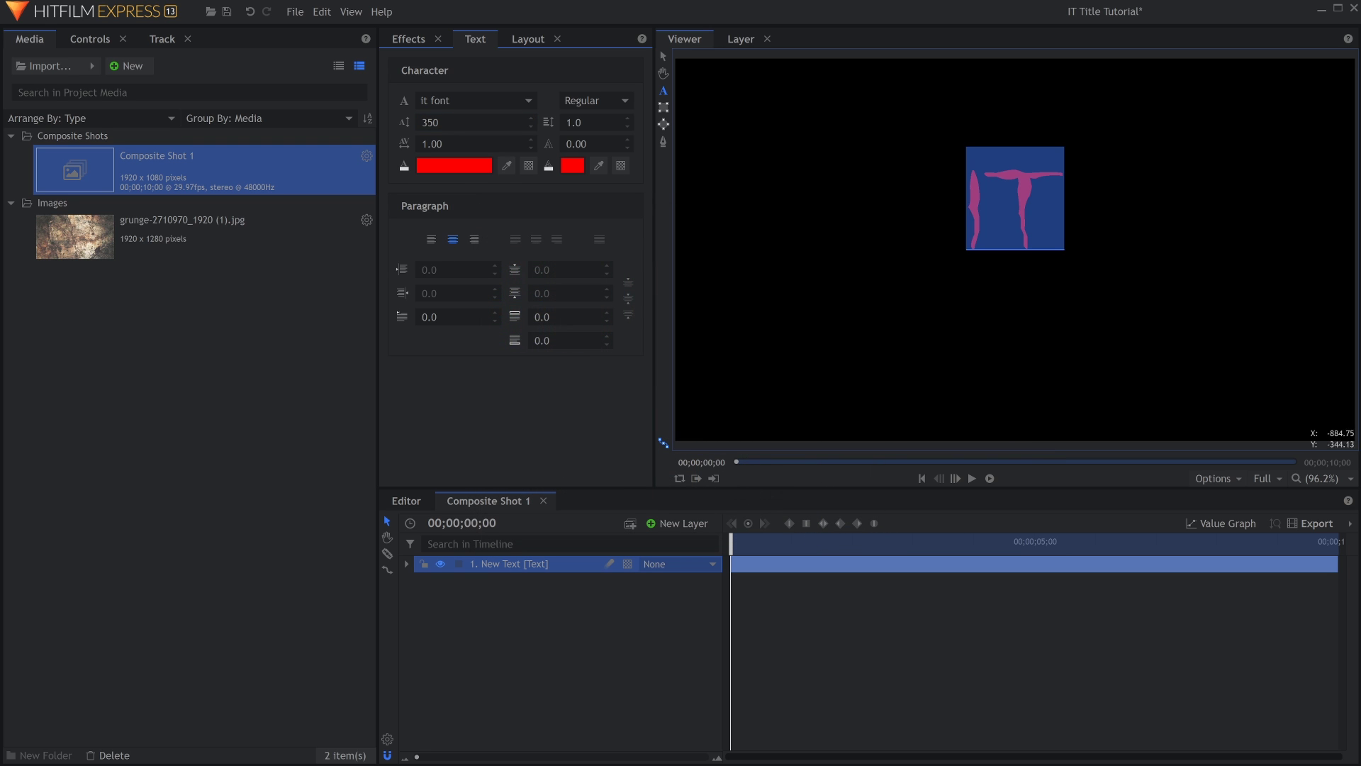
{"action": "left_click", "coordinate": [662, 57]}
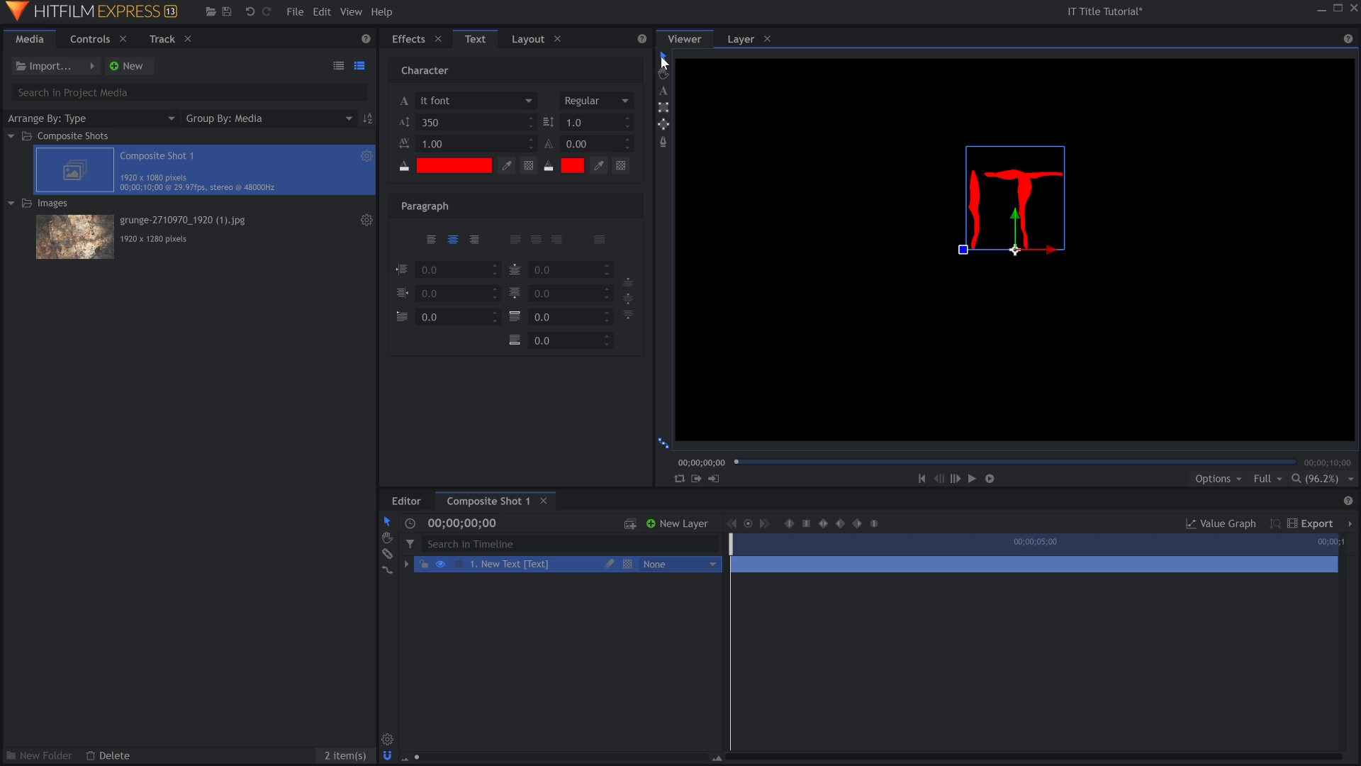
- Find Fractal Noise by searching 'frac', drop it on the IT text layer, and set Type to Fluid
{"action": "left_click", "coordinate": [409, 43]}
{"action": "left_click", "coordinate": [457, 67]}
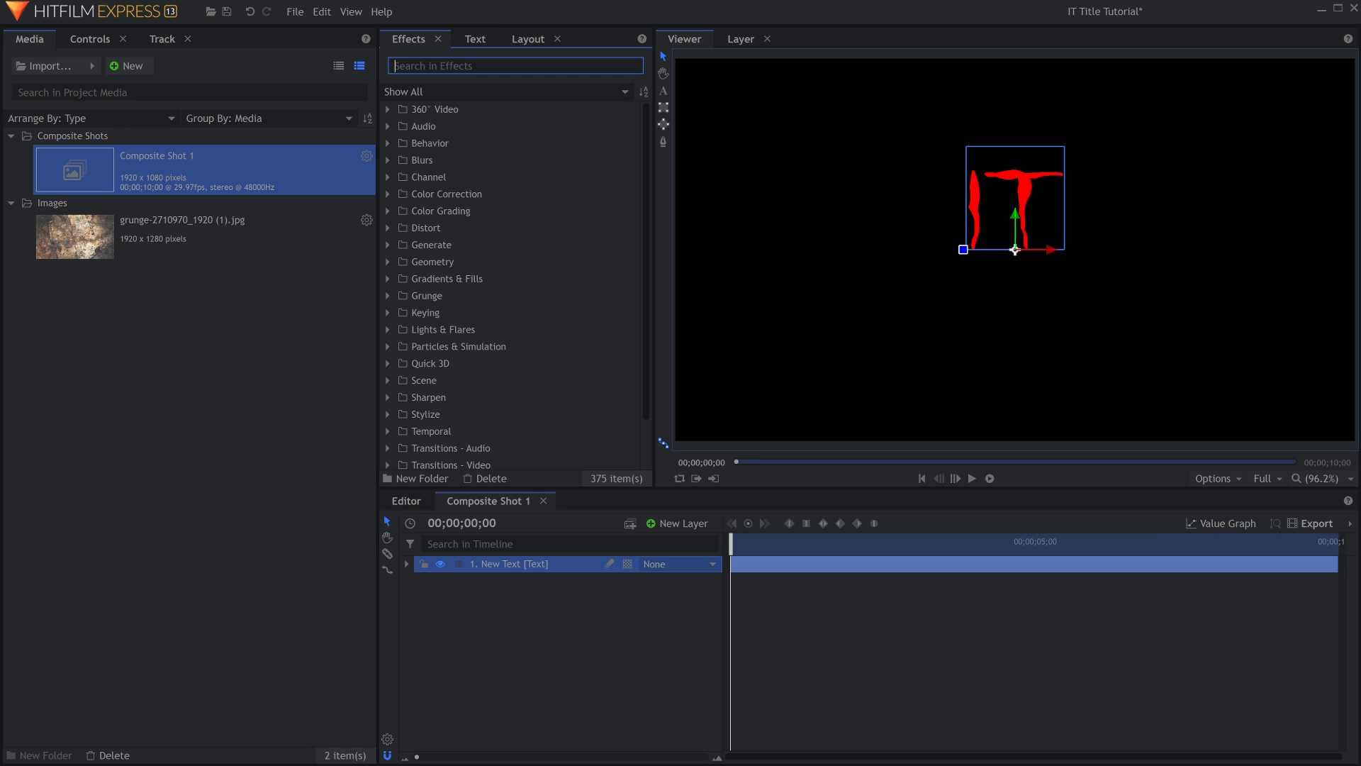
{"action": "type", "text": "frac"}
{"action": "left_click_drag", "start_coordinate": [465, 175], "coordinate": [554, 563]}
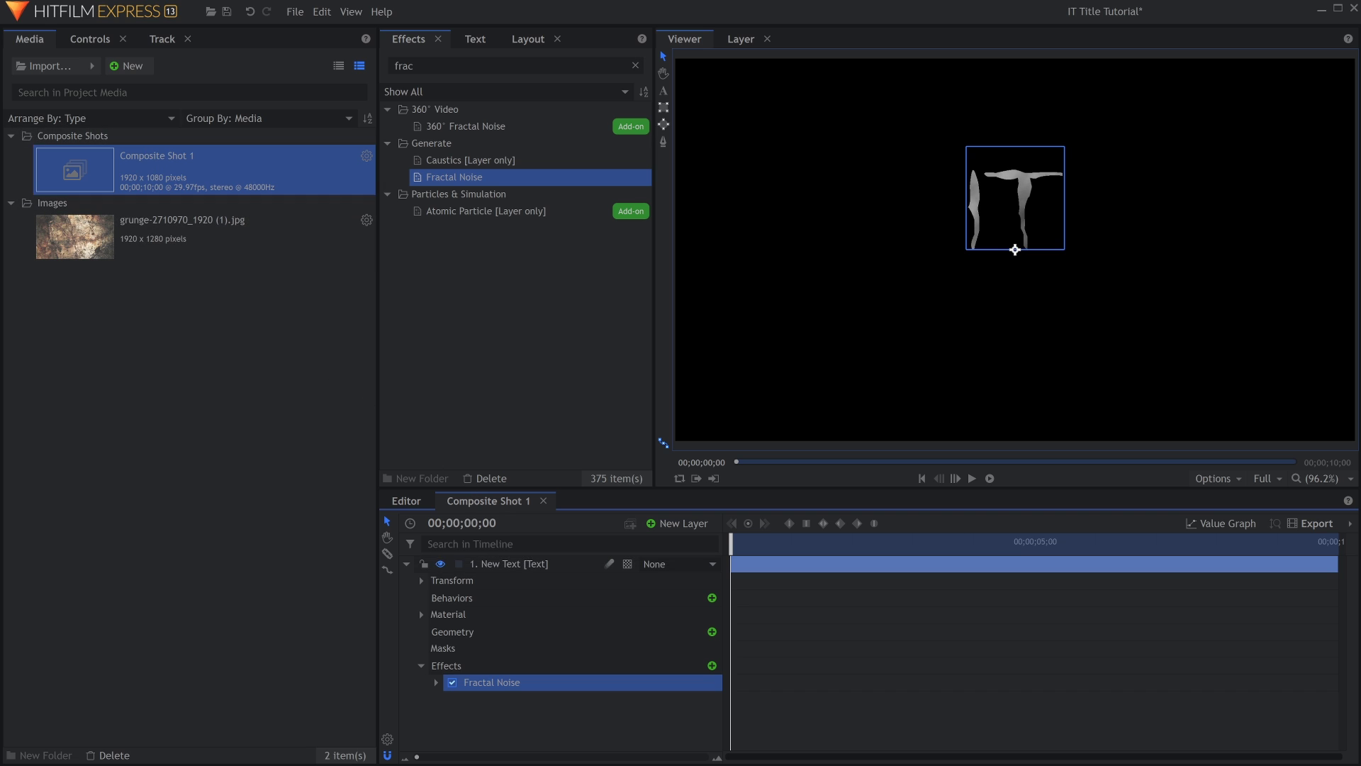
{"action": "left_click", "coordinate": [90, 39]}
{"action": "left_click", "coordinate": [25, 233]}
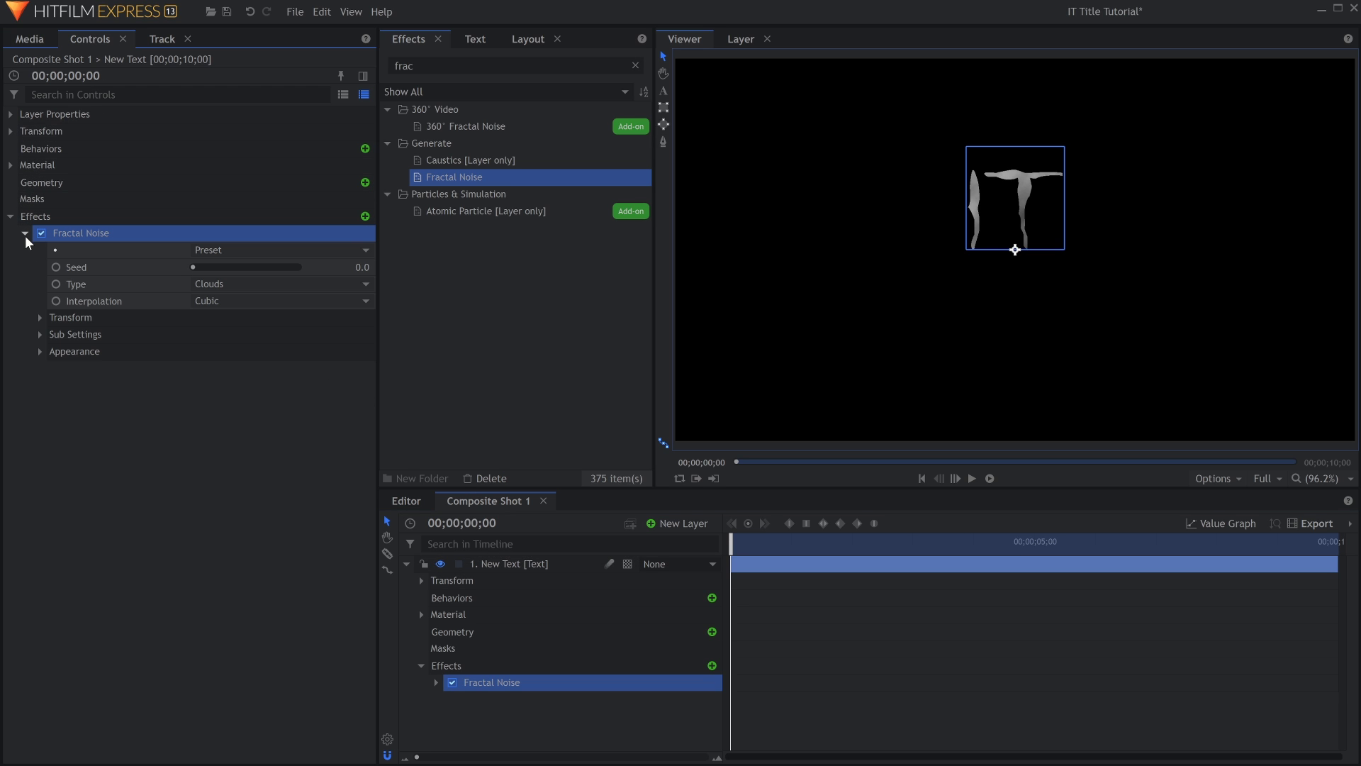
{"action": "left_click", "coordinate": [270, 287]}
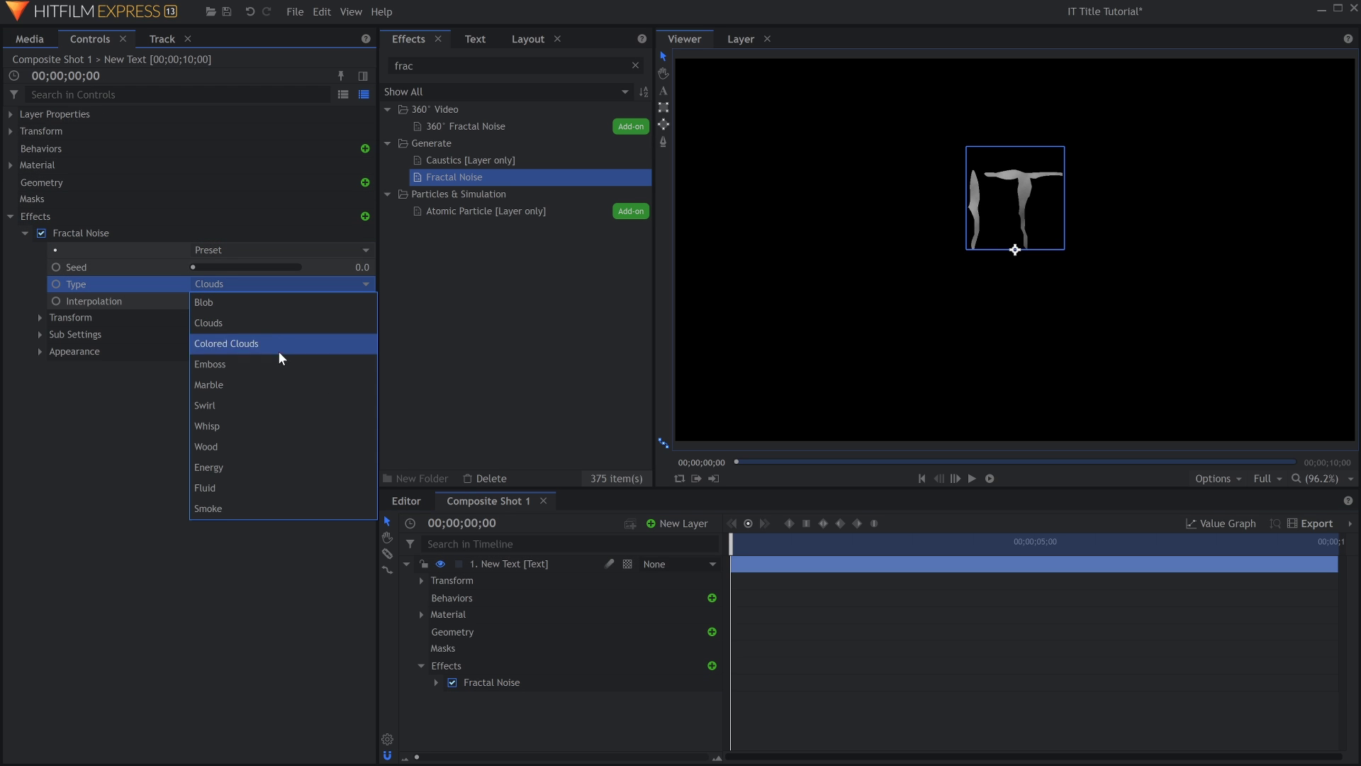
{"action": "left_click", "coordinate": [285, 492]}
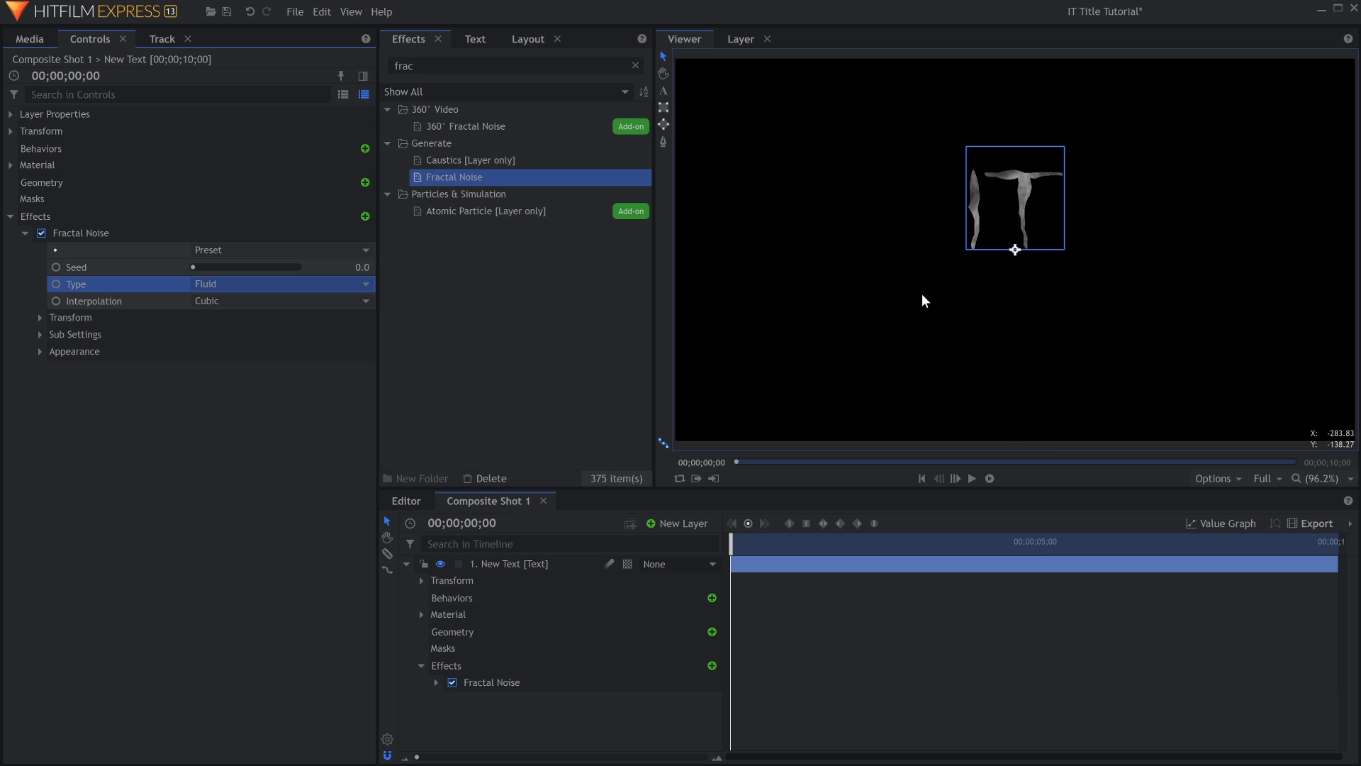
{"action": "scroll", "coordinate": [1007, 213], "scroll_direction": "up", "scroll_amount": 6}
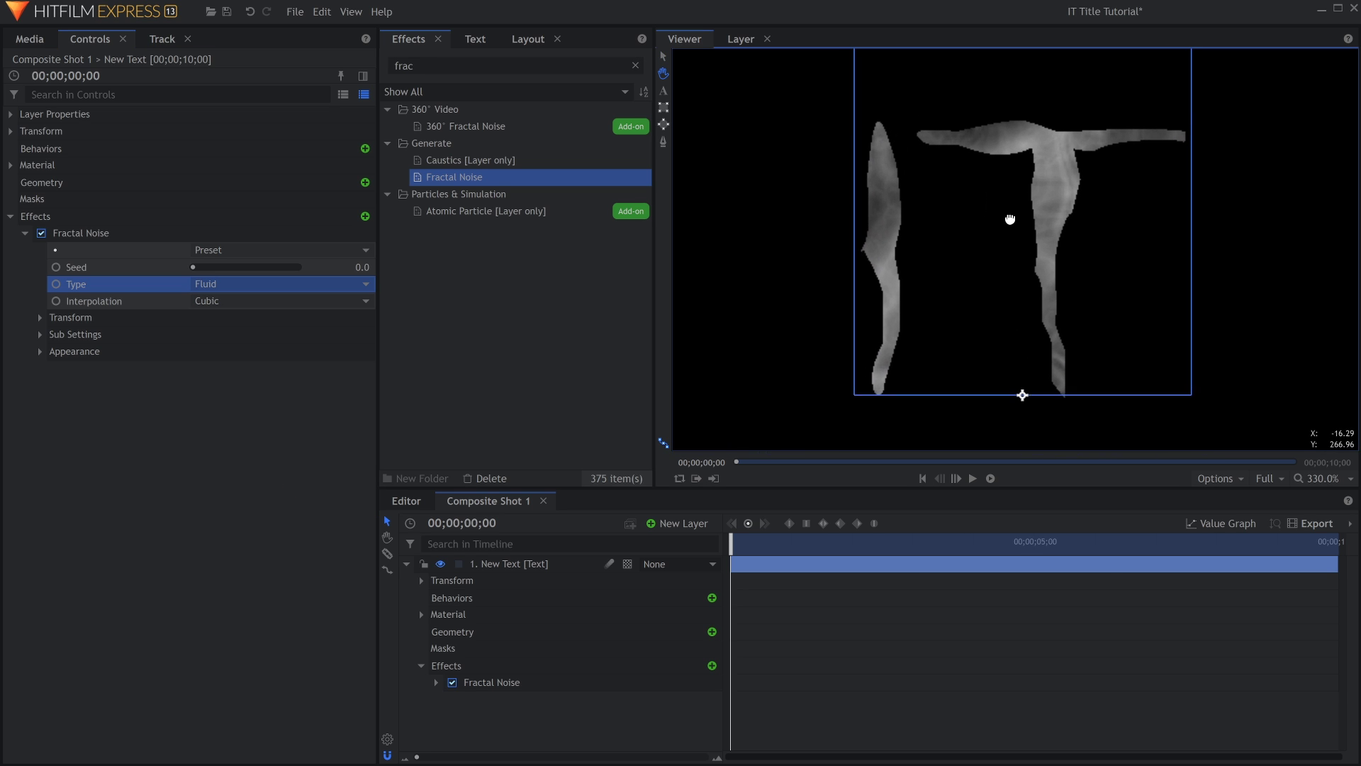
- Shrink the noise scale to about 70 px, blend it with Multiply, and adjust its brightness
{"action": "left_click", "coordinate": [298, 411]}
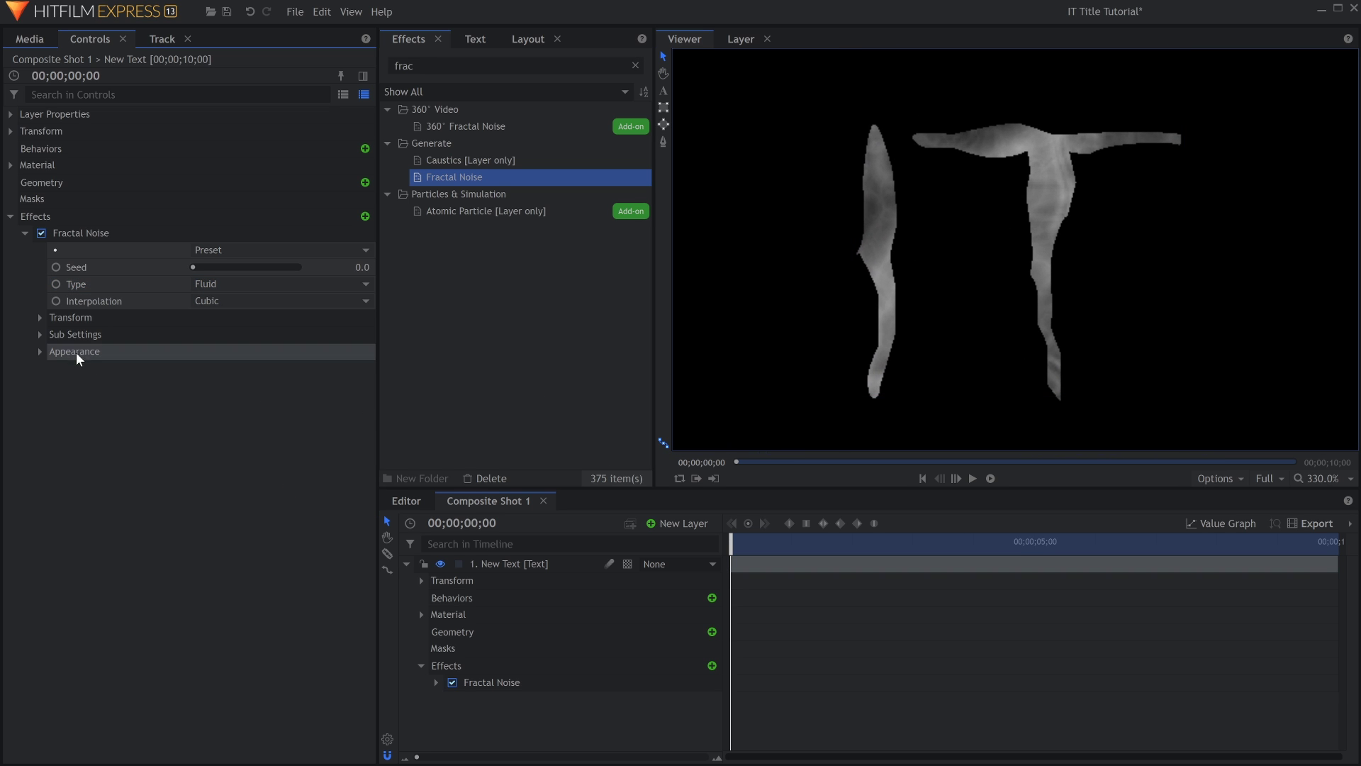
{"action": "left_click", "coordinate": [41, 319]}
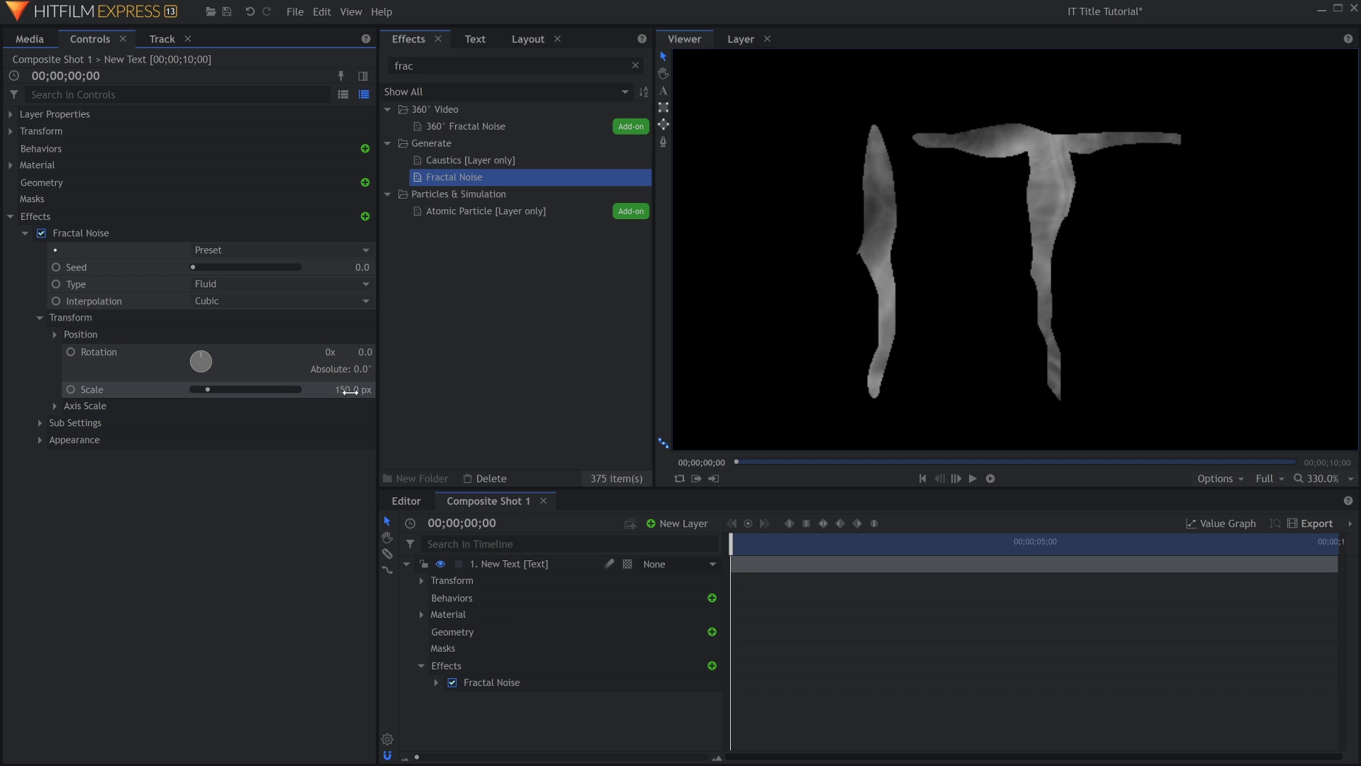
{"action": "left_click_drag", "start_coordinate": [350, 391], "coordinate": [293, 391]}
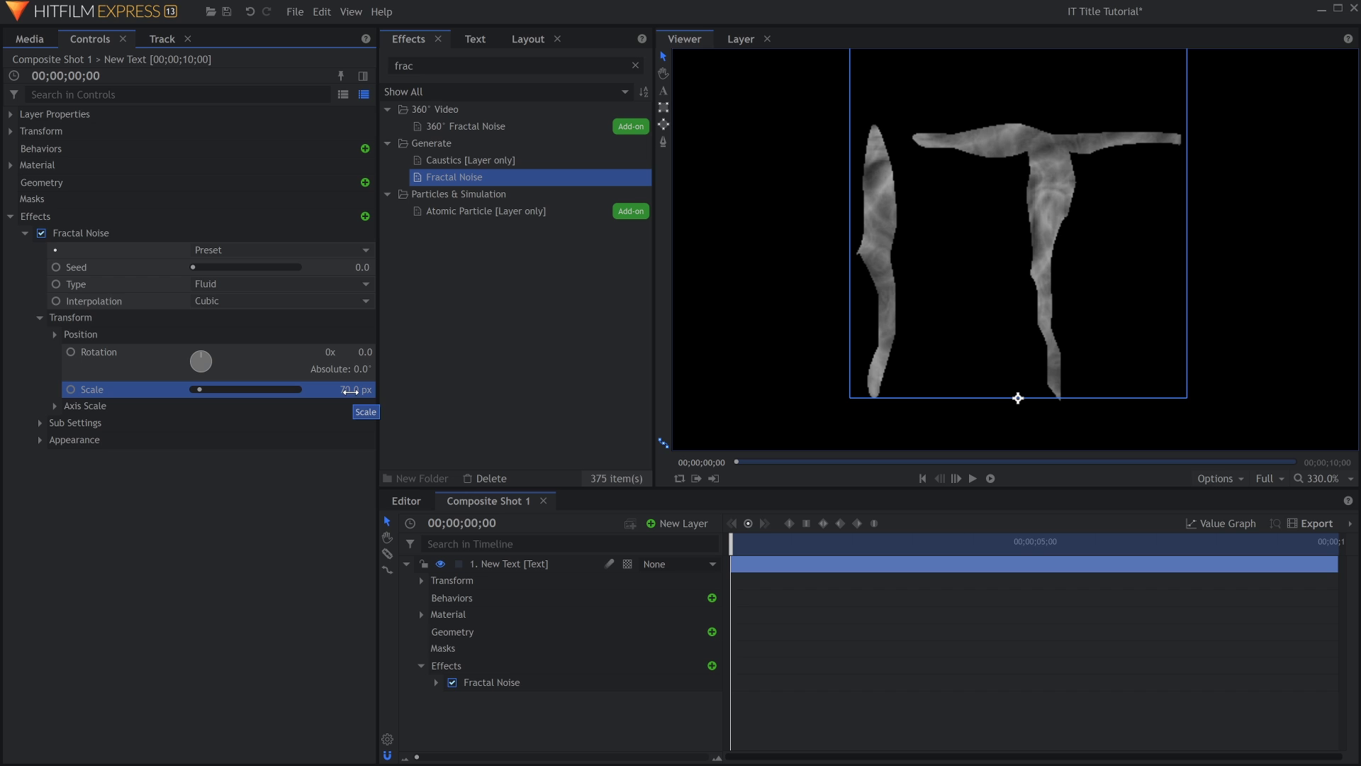
{"action": "left_click", "coordinate": [40, 440]}
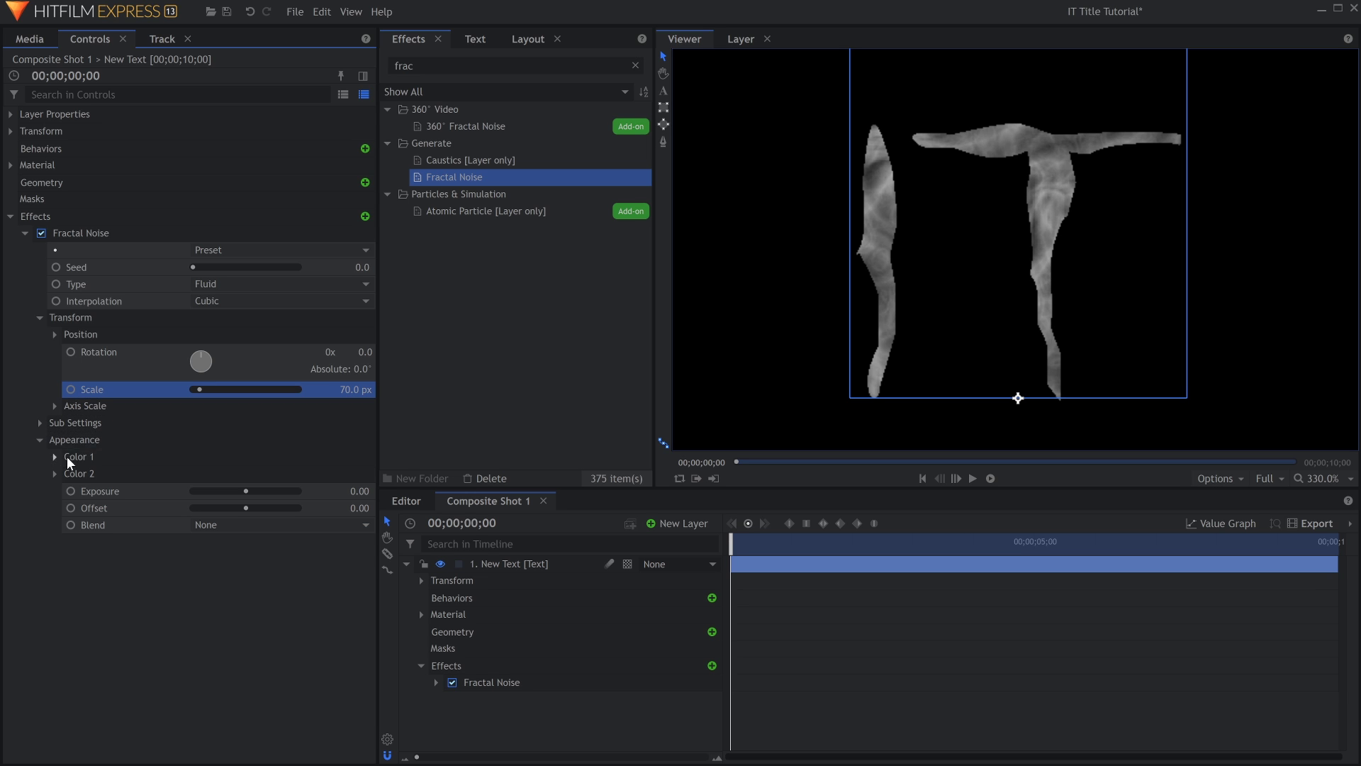
{"action": "left_click", "coordinate": [275, 525]}
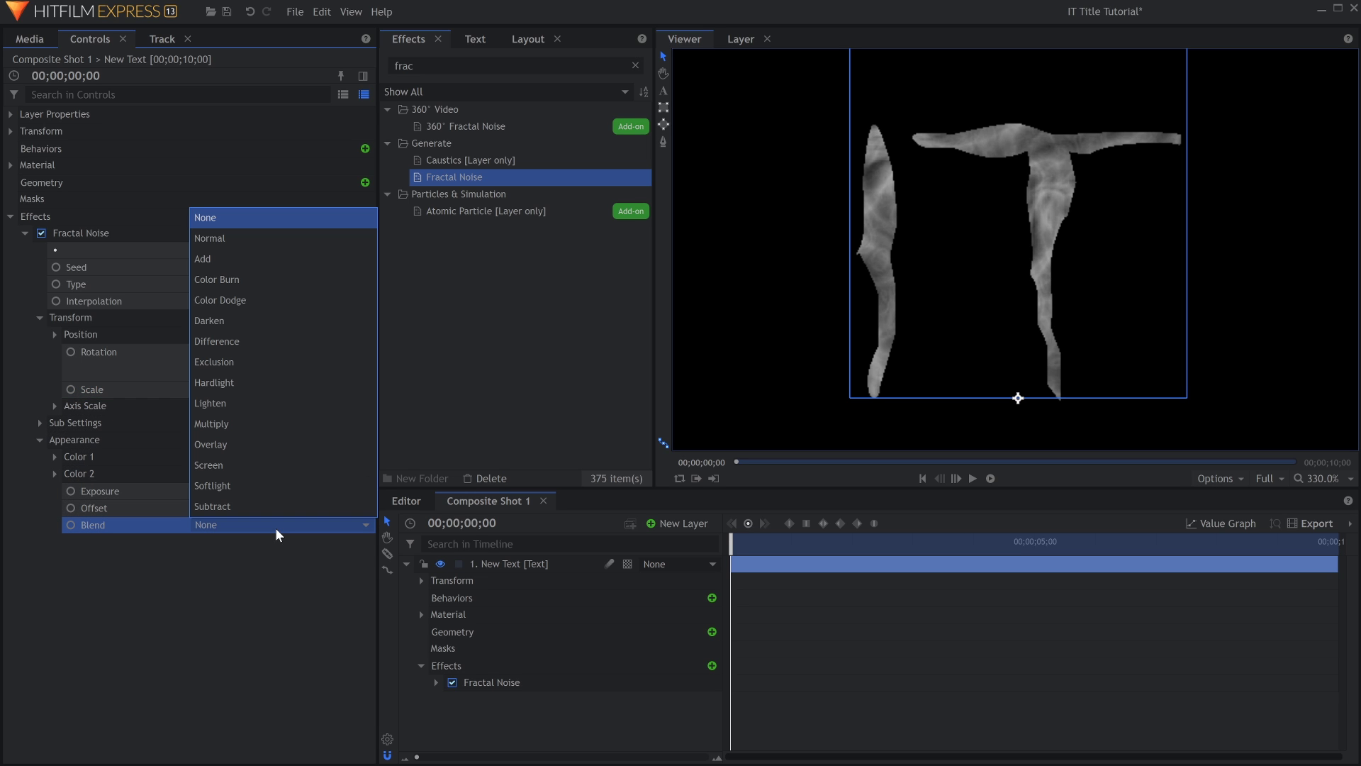
{"action": "left_click", "coordinate": [273, 424]}
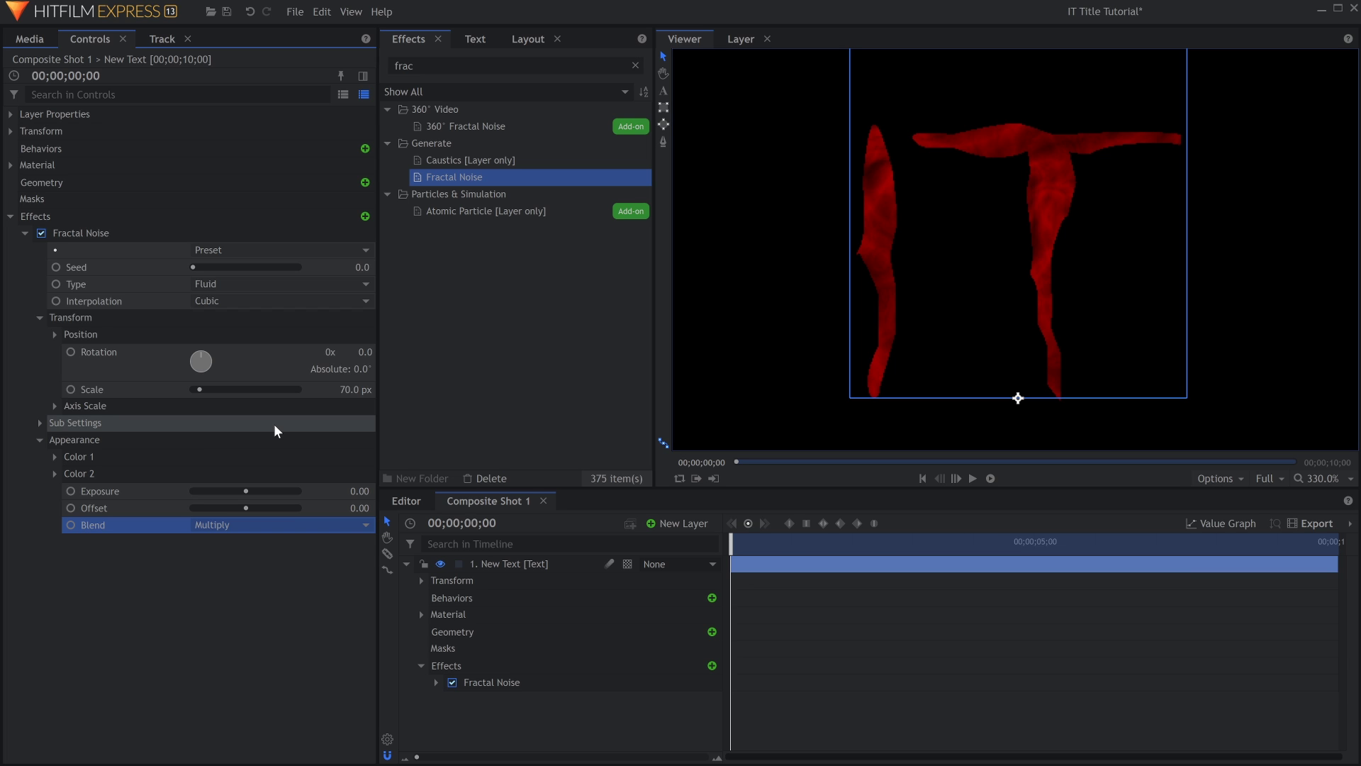
{"action": "mouse_move", "coordinate": [256, 485]}
{"action": "left_mouse_down"}
{"action": "mouse_move", "coordinate": [268, 495]}
{"action": "mouse_move", "coordinate": [219, 512]}
{"action": "mouse_move", "coordinate": [253, 504]}
{"action": "left_mouse_up"}
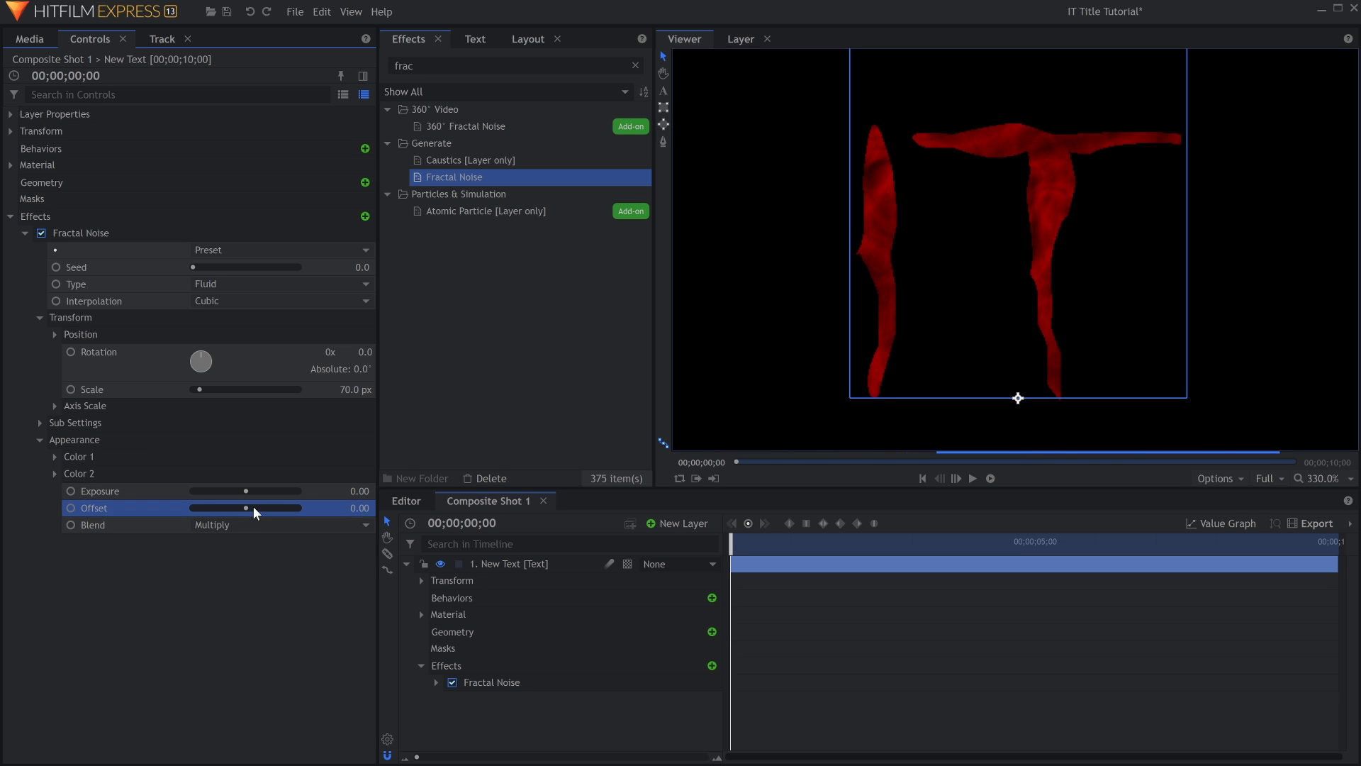
{"action": "left_click", "coordinate": [264, 495]}
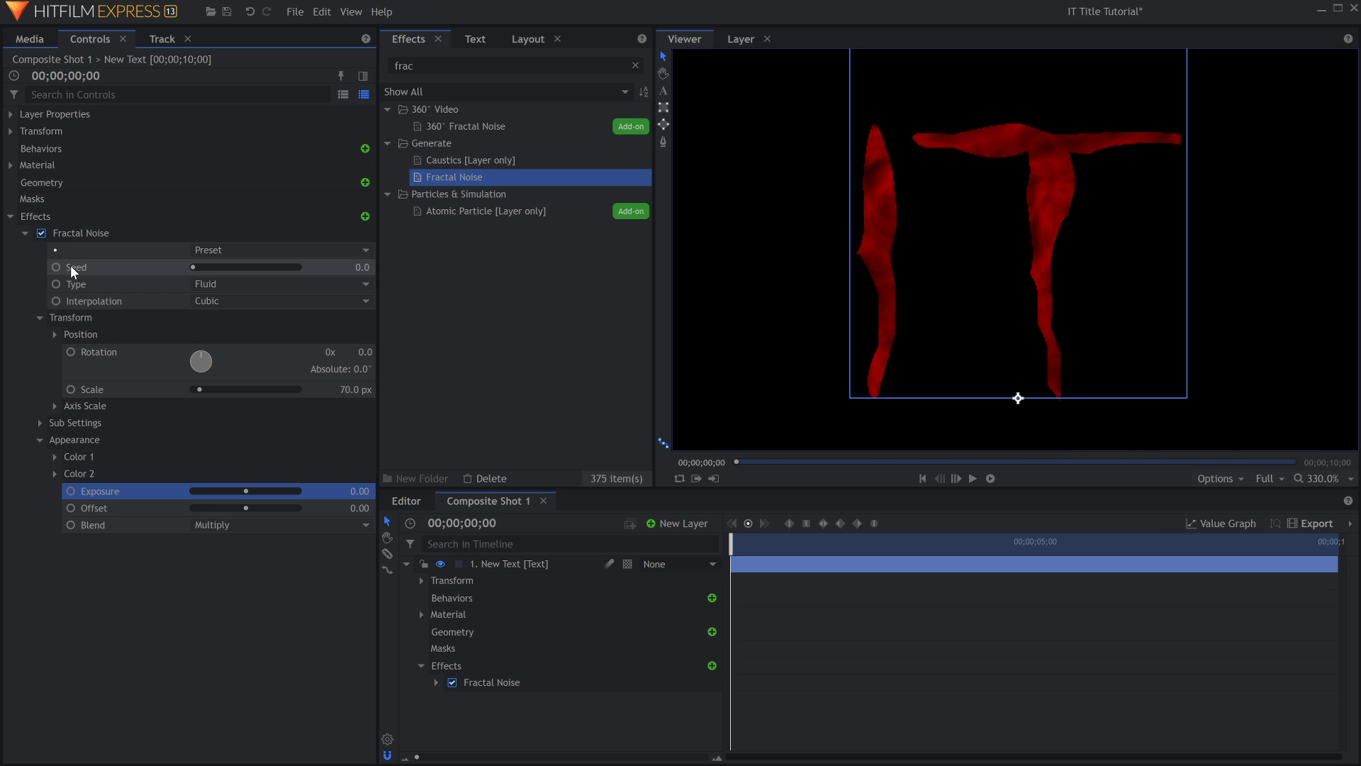
- Keyframe the noise Seed from 0 at the start to 5 at the end, then play it back
{"action": "left_click", "coordinate": [61, 269]}
{"action": "left_click_drag", "start_coordinate": [780, 546], "coordinate": [1336, 546]}
{"action": "double_click", "coordinate": [358, 267]}
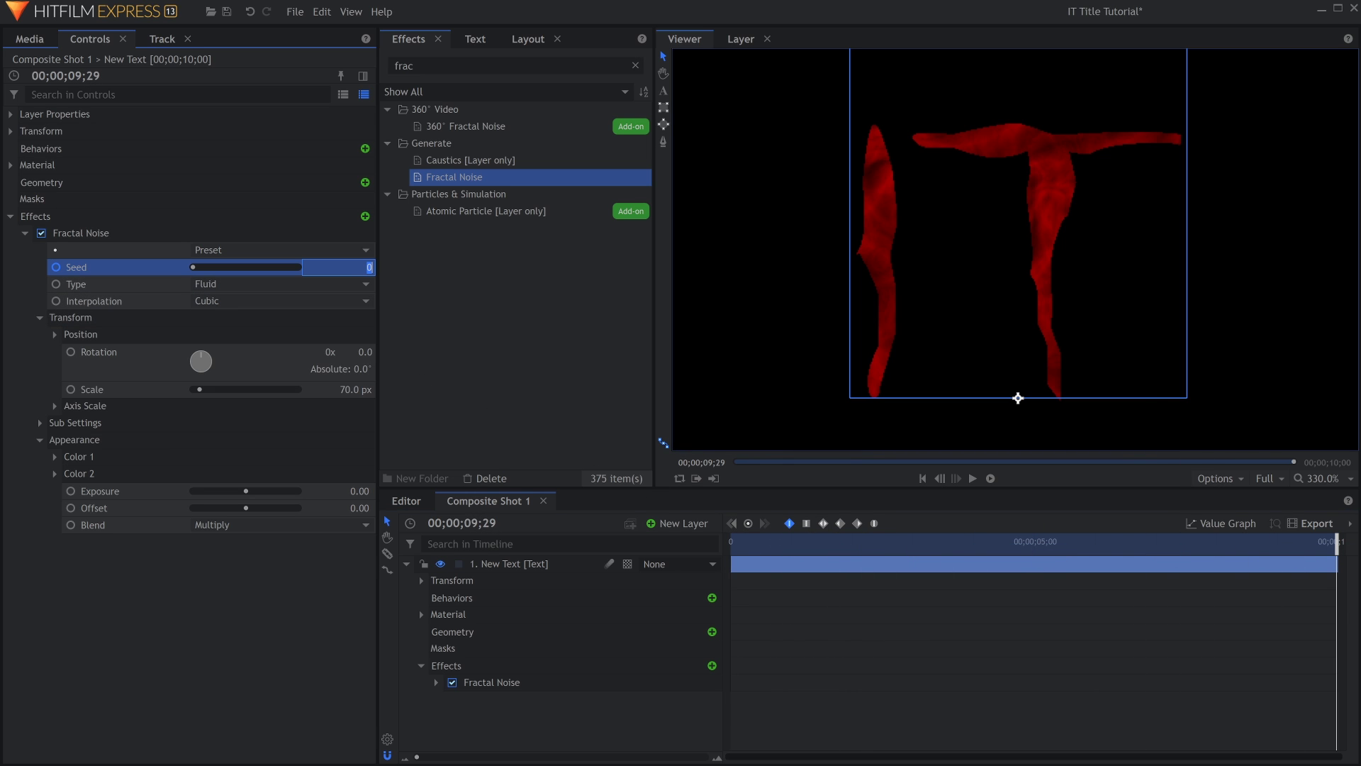
{"action": "type", "text": "5"}
{"action": "key", "text": "Return"}
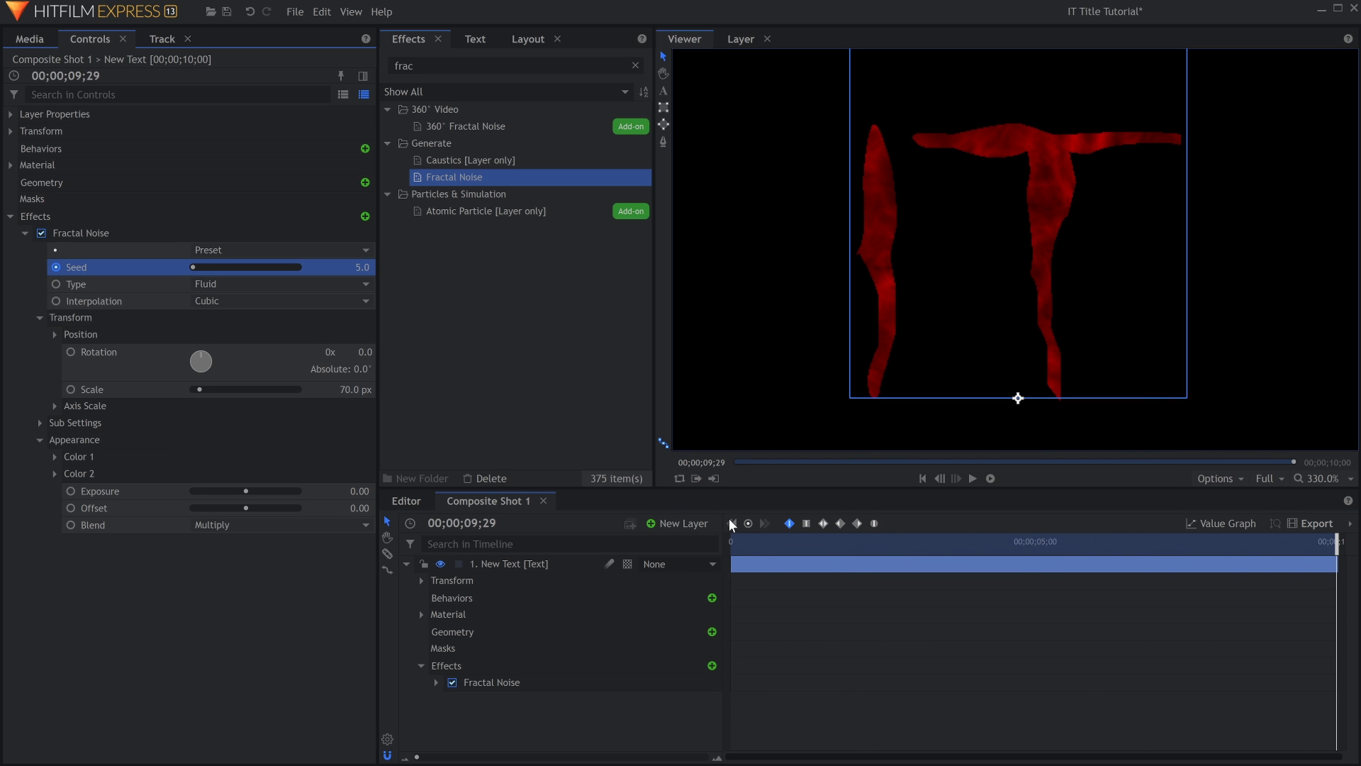
{"action": "left_click", "coordinate": [732, 524]}
{"action": "key", "text": "space"}
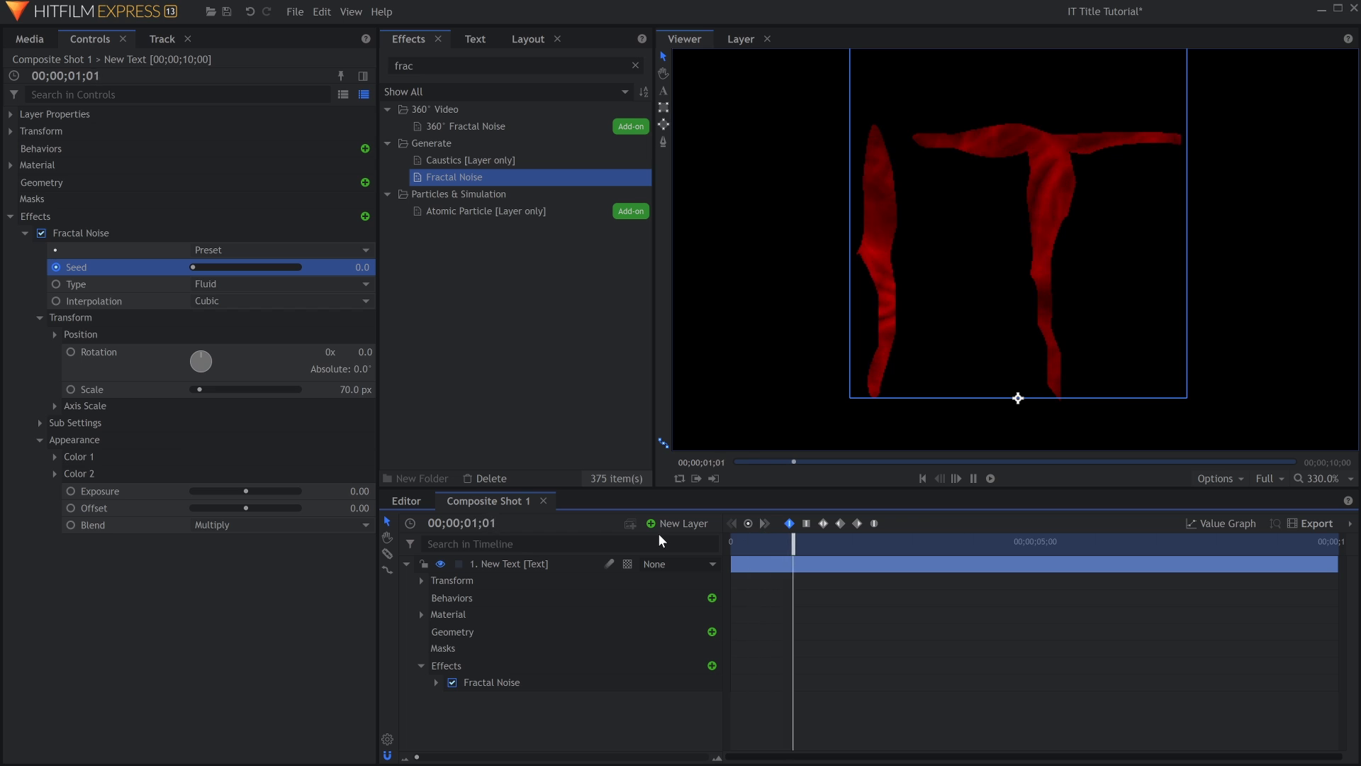
- Add a Glow to IT, lower its threshold, and stack a second glow at intensity 2.2, radius 153.6 px
{"action": "key", "text": "space"}
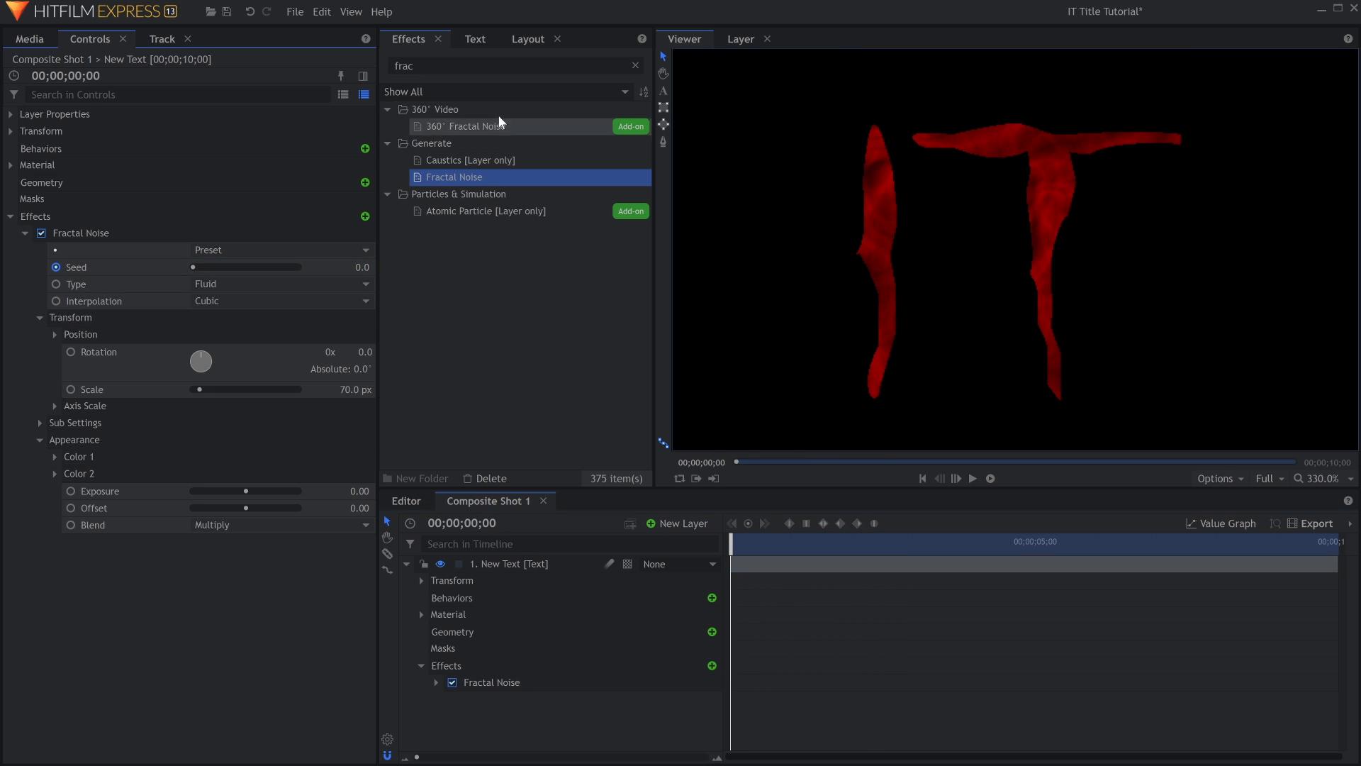
{"action": "left_click", "coordinate": [511, 65]}
{"action": "type", "text": "glow"}
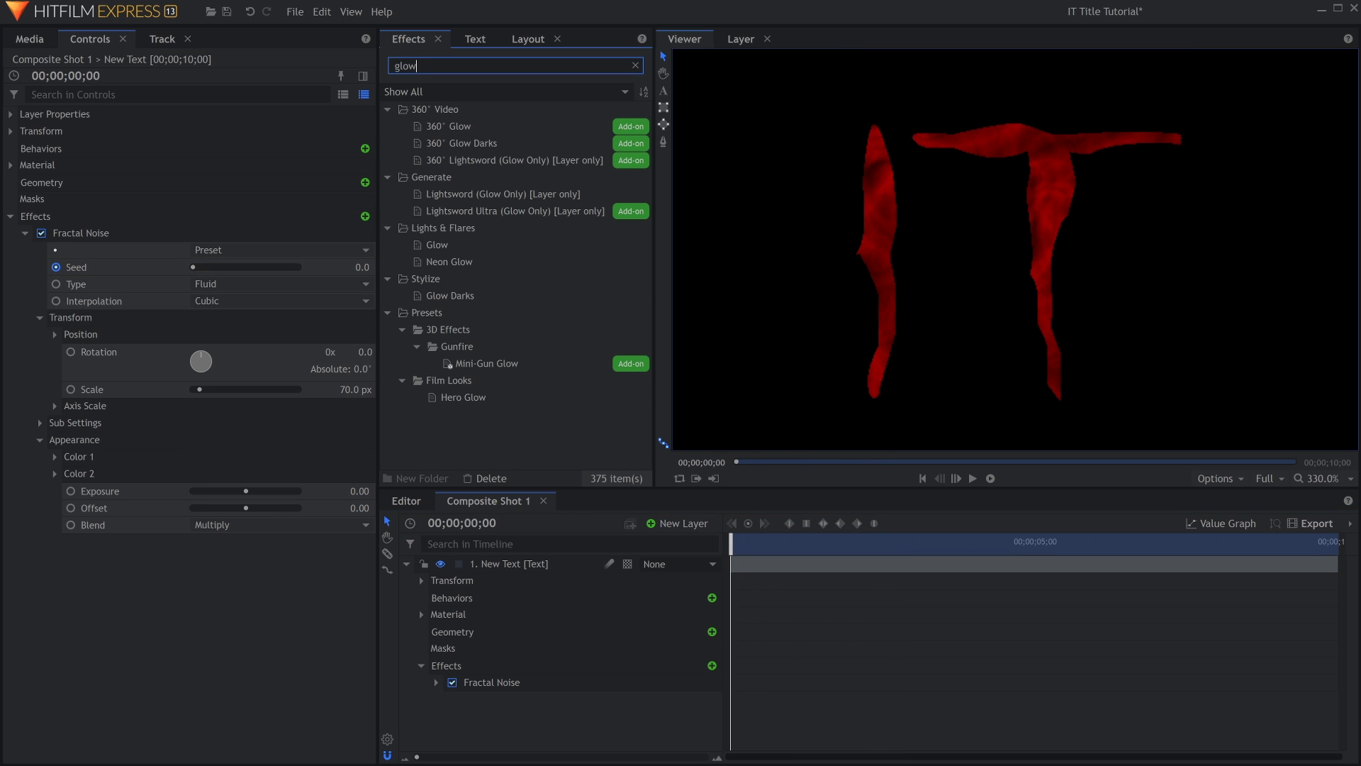
{"action": "left_click_drag", "start_coordinate": [454, 245], "coordinate": [248, 411]}
{"action": "left_click", "coordinate": [25, 233]}
{"action": "left_click", "coordinate": [25, 250]}
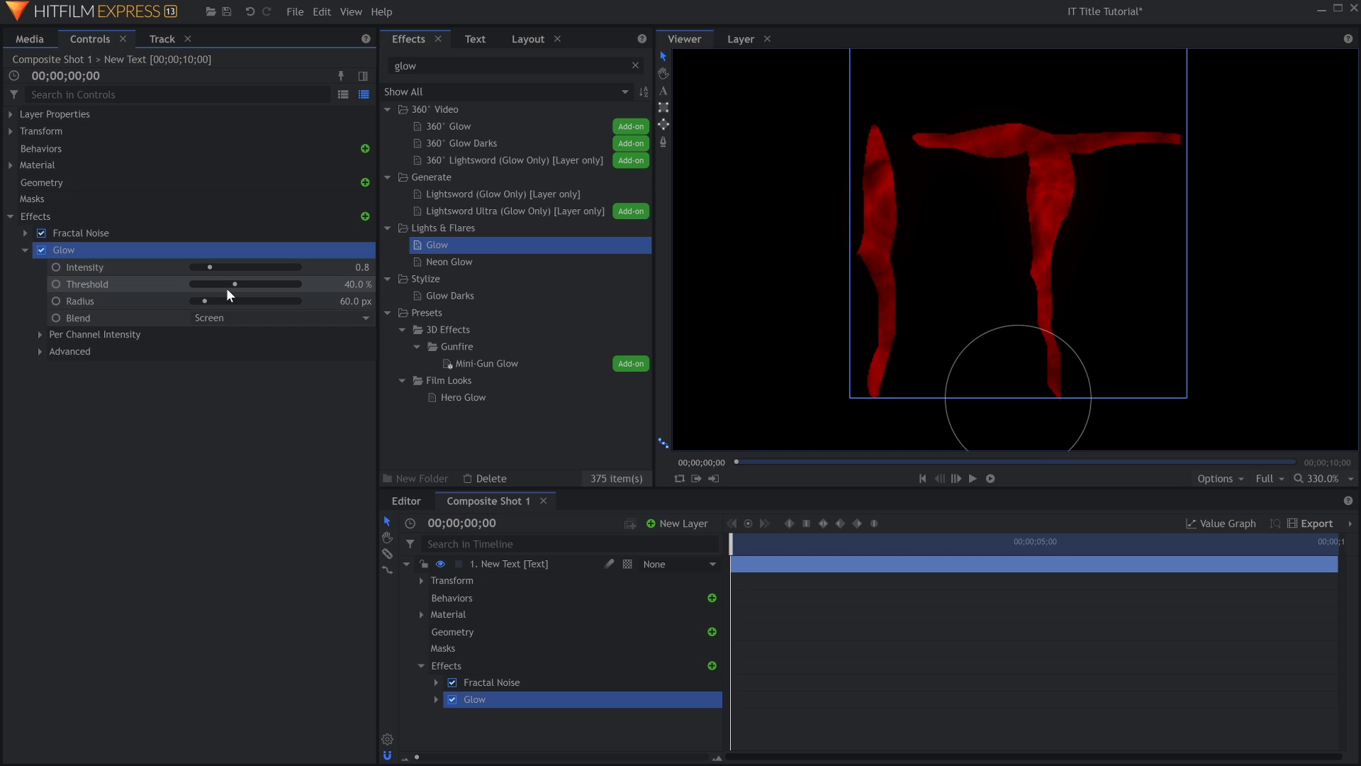
{"action": "mouse_move", "coordinate": [227, 288]}
{"action": "left_mouse_down"}
{"action": "mouse_move", "coordinate": [195, 289]}
{"action": "mouse_move", "coordinate": [261, 268]}
{"action": "mouse_move", "coordinate": [210, 284]}
{"action": "mouse_move", "coordinate": [235, 283]}
{"action": "mouse_move", "coordinate": [198, 304]}
{"action": "mouse_move", "coordinate": [202, 266]}
{"action": "mouse_move", "coordinate": [228, 271]}
{"action": "mouse_move", "coordinate": [216, 274]}
{"action": "left_mouse_up"}
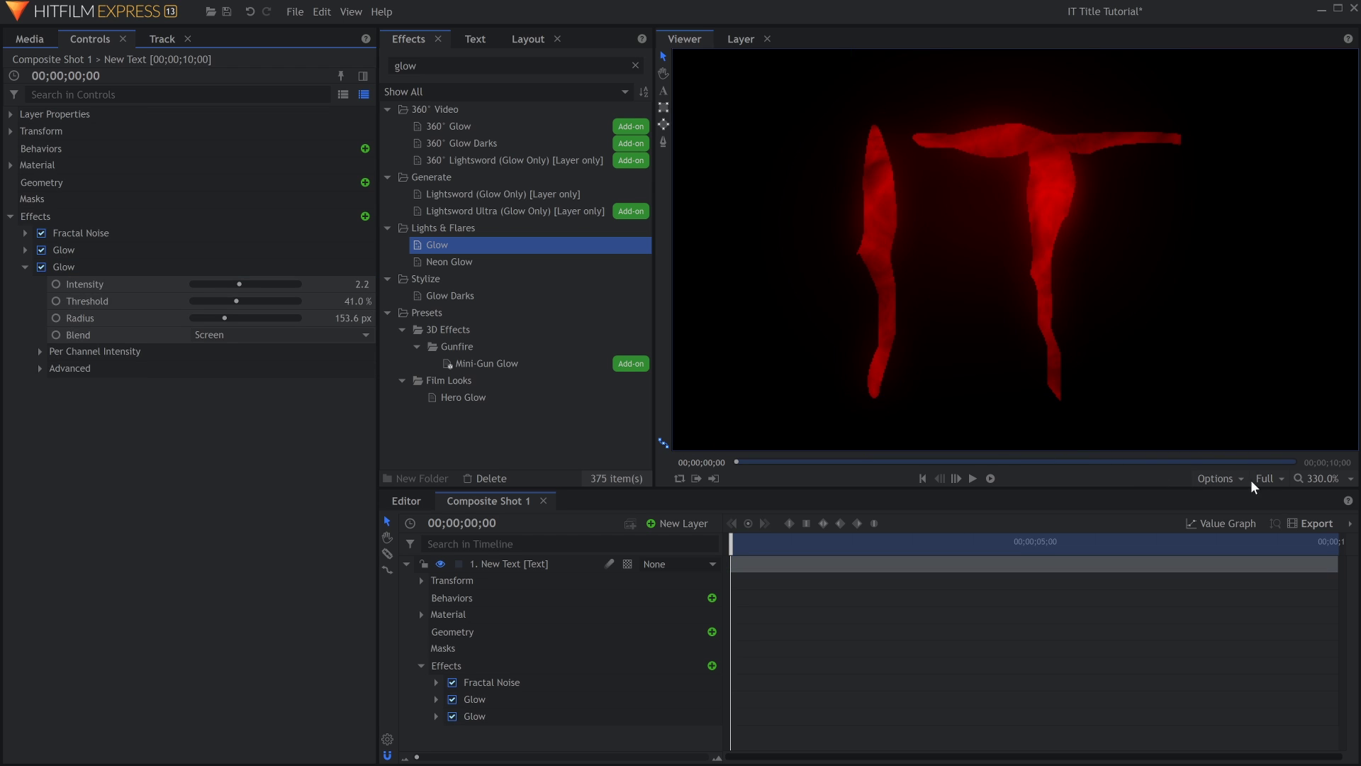
{"action": "left_click", "coordinate": [1323, 480]}
{"action": "left_click", "coordinate": [1320, 667]}
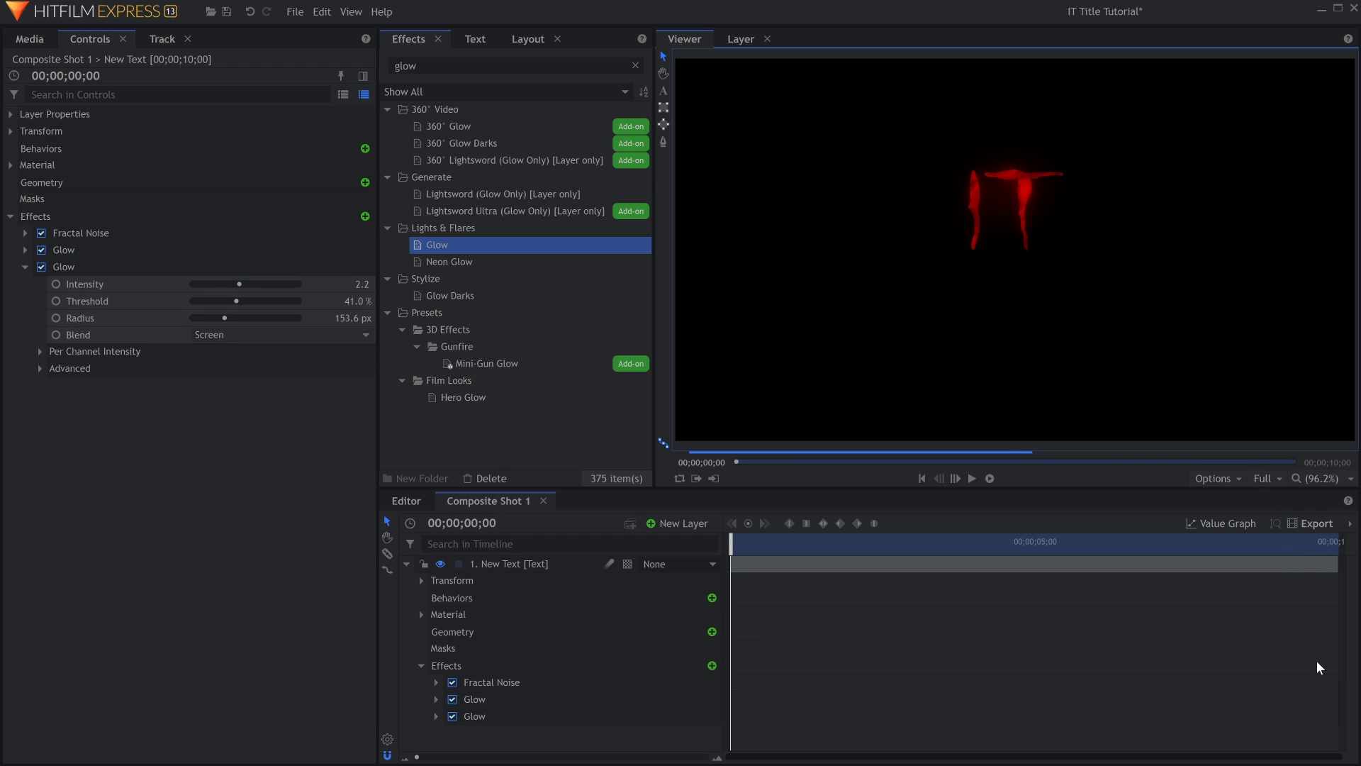
- Rename the title text layer to 'IT'
{"action": "left_click", "coordinate": [542, 568]}
{"action": "left_click", "coordinate": [543, 568]}
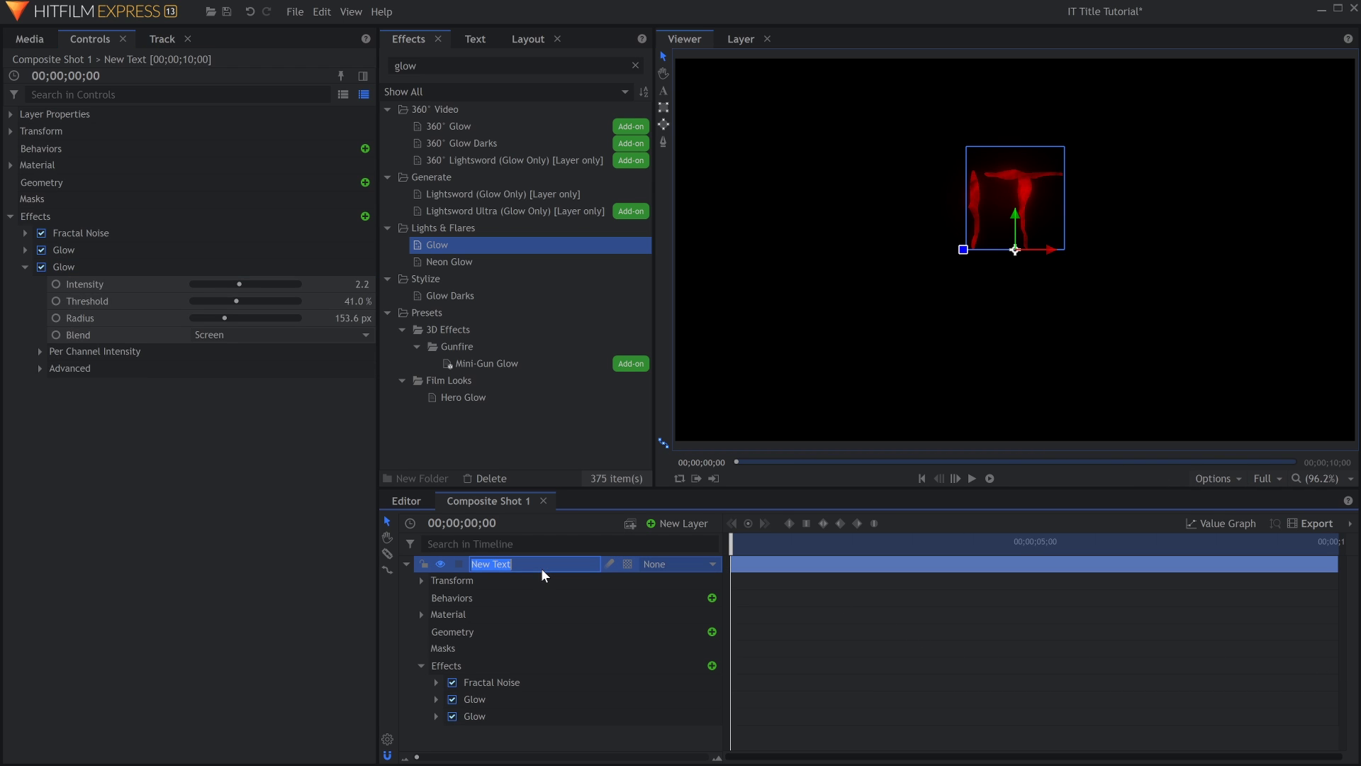
{"action": "type", "text": "IT"}
{"action": "key", "text": "Return"}
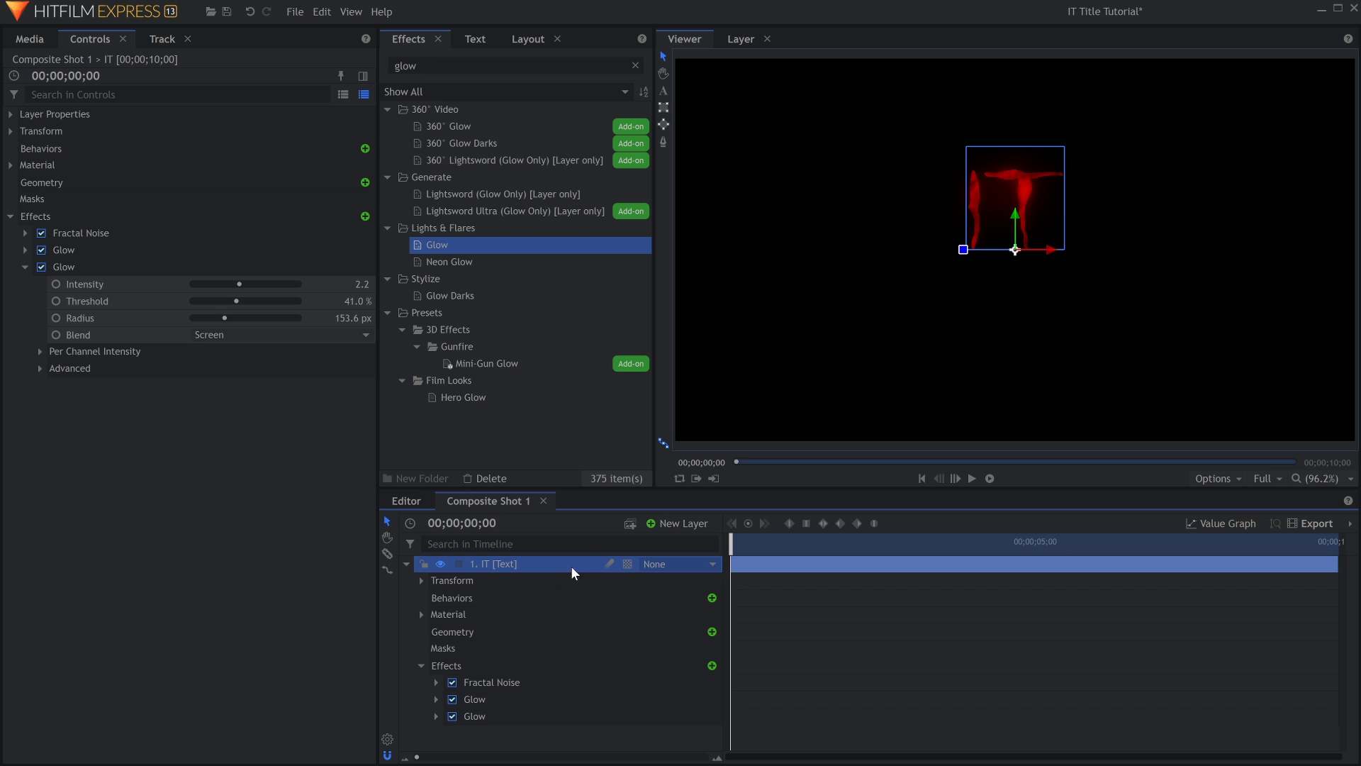
- Add a new text layer reading 'CHAPTER THREE' and select all its text
{"action": "left_click", "coordinate": [685, 523]}
{"action": "left_click", "coordinate": [683, 565]}
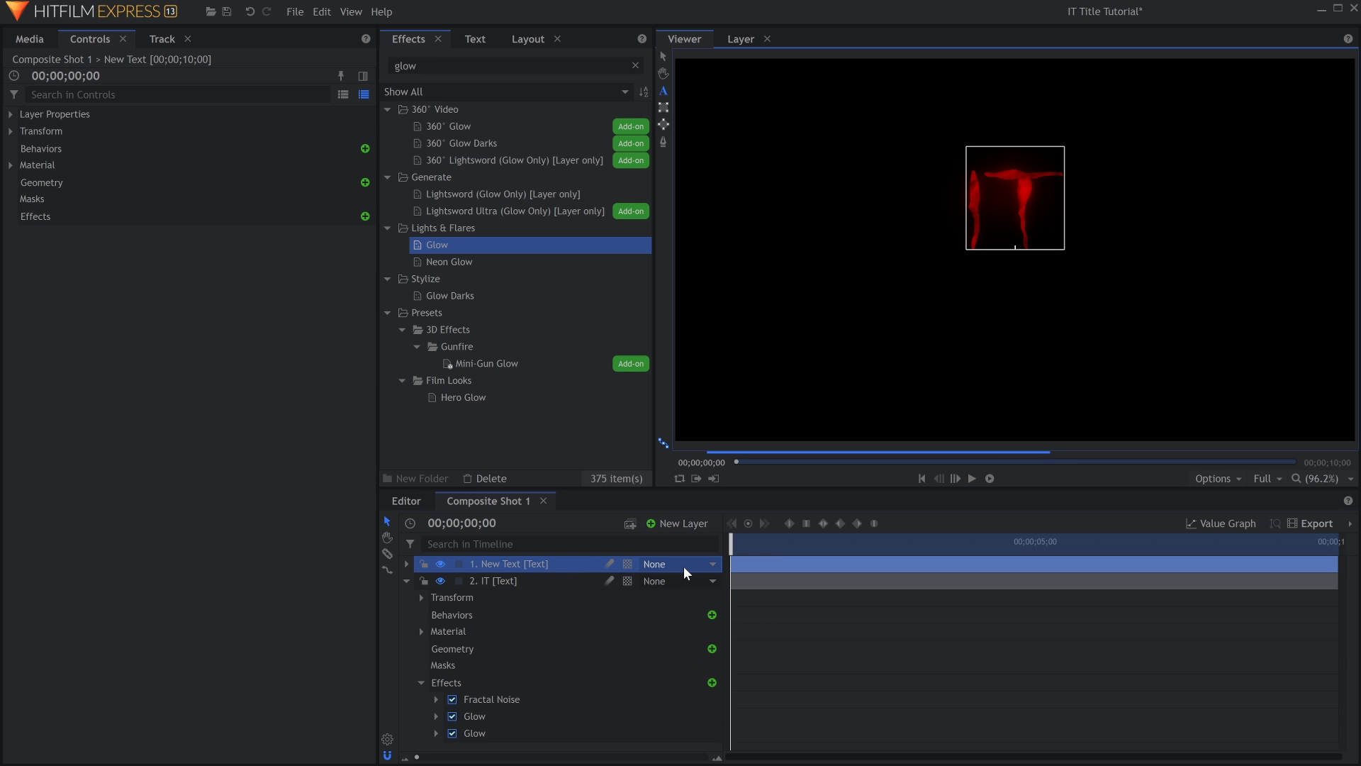
{"action": "type", "text": "CHA"}
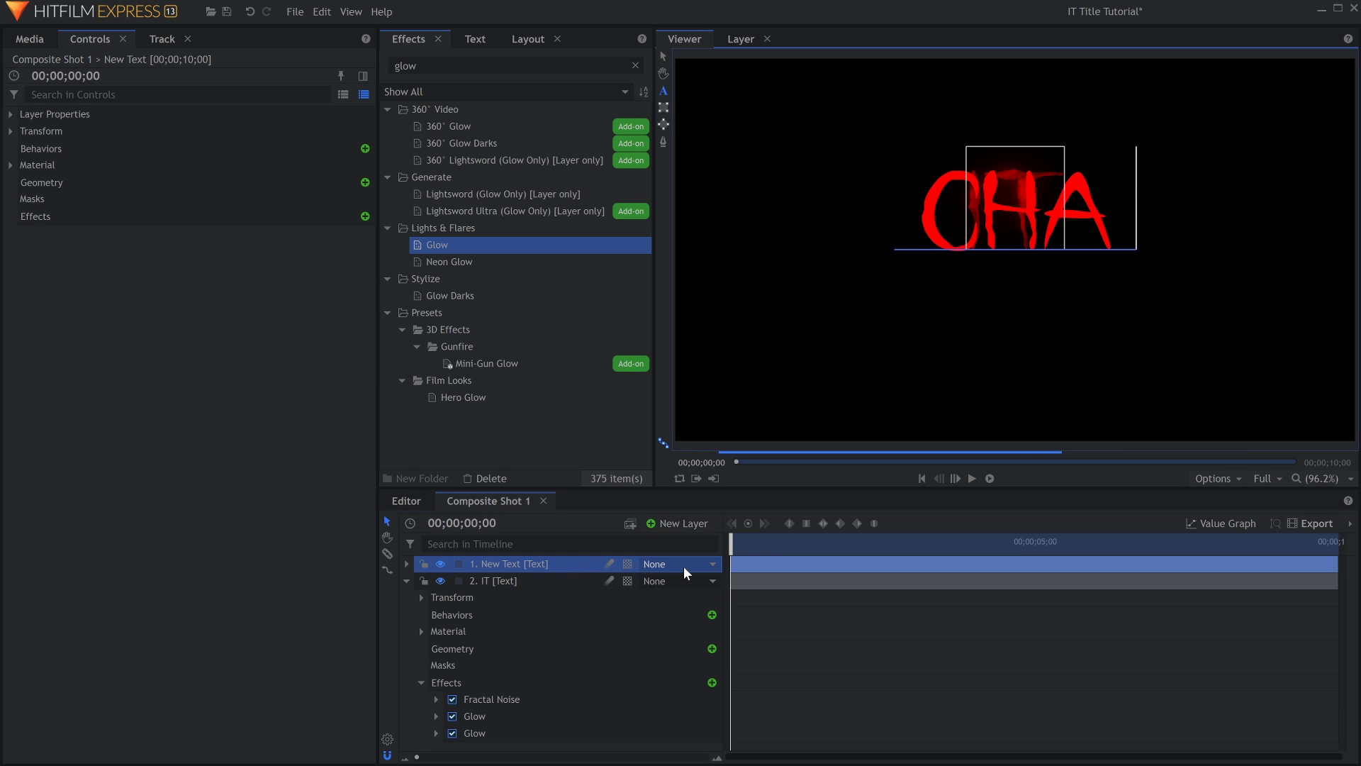
{"action": "type", "text": "PTER THREE"}
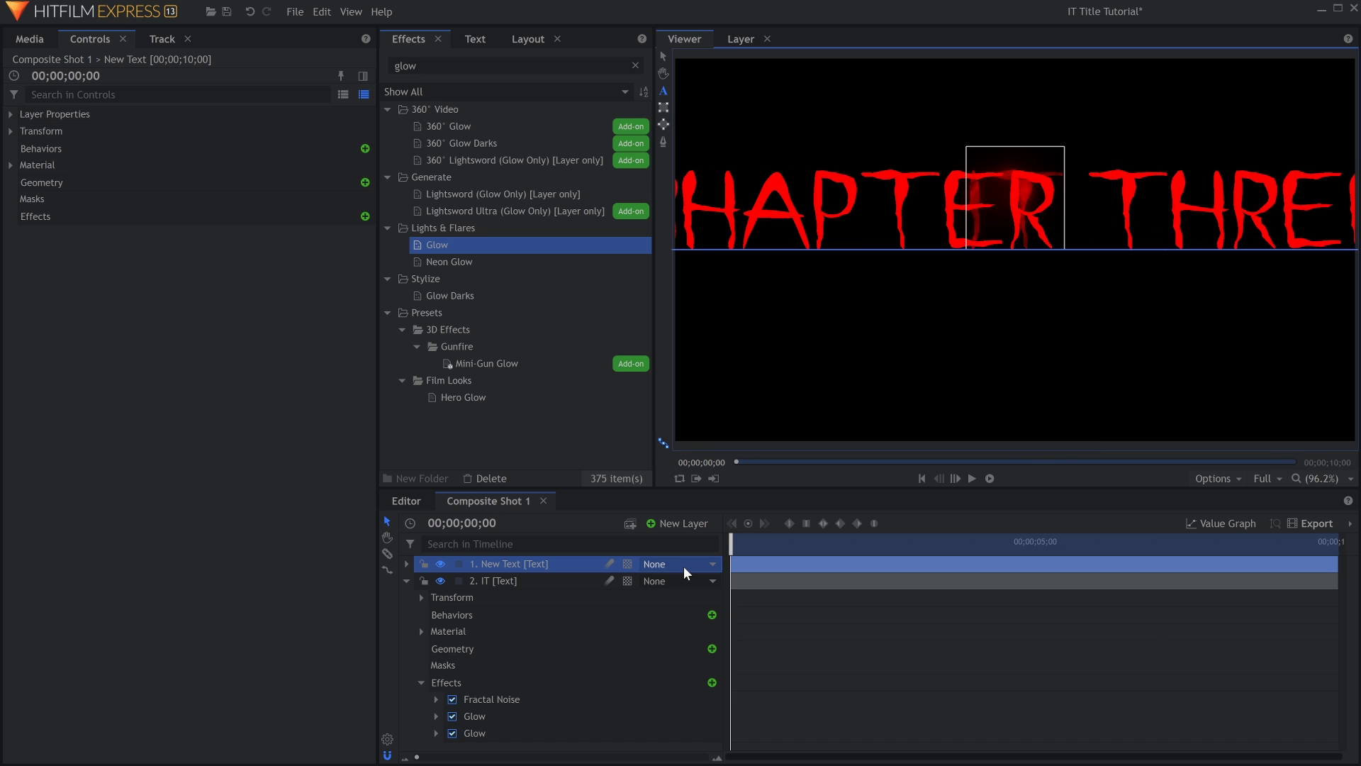
{"action": "key", "text": "ctrl+a"}
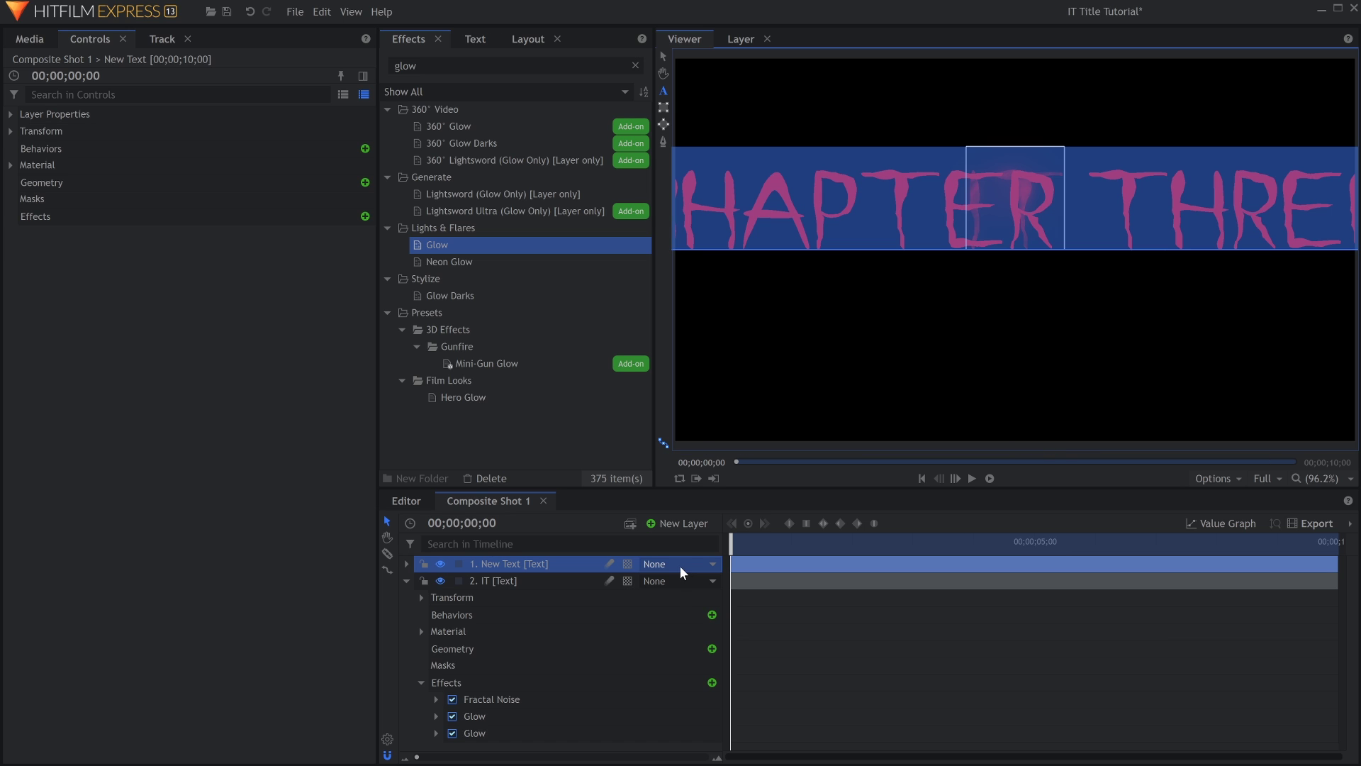
- Set the CHAPTER THREE font size to 56
{"action": "left_click", "coordinate": [475, 39]}
{"action": "left_click", "coordinate": [473, 122]}
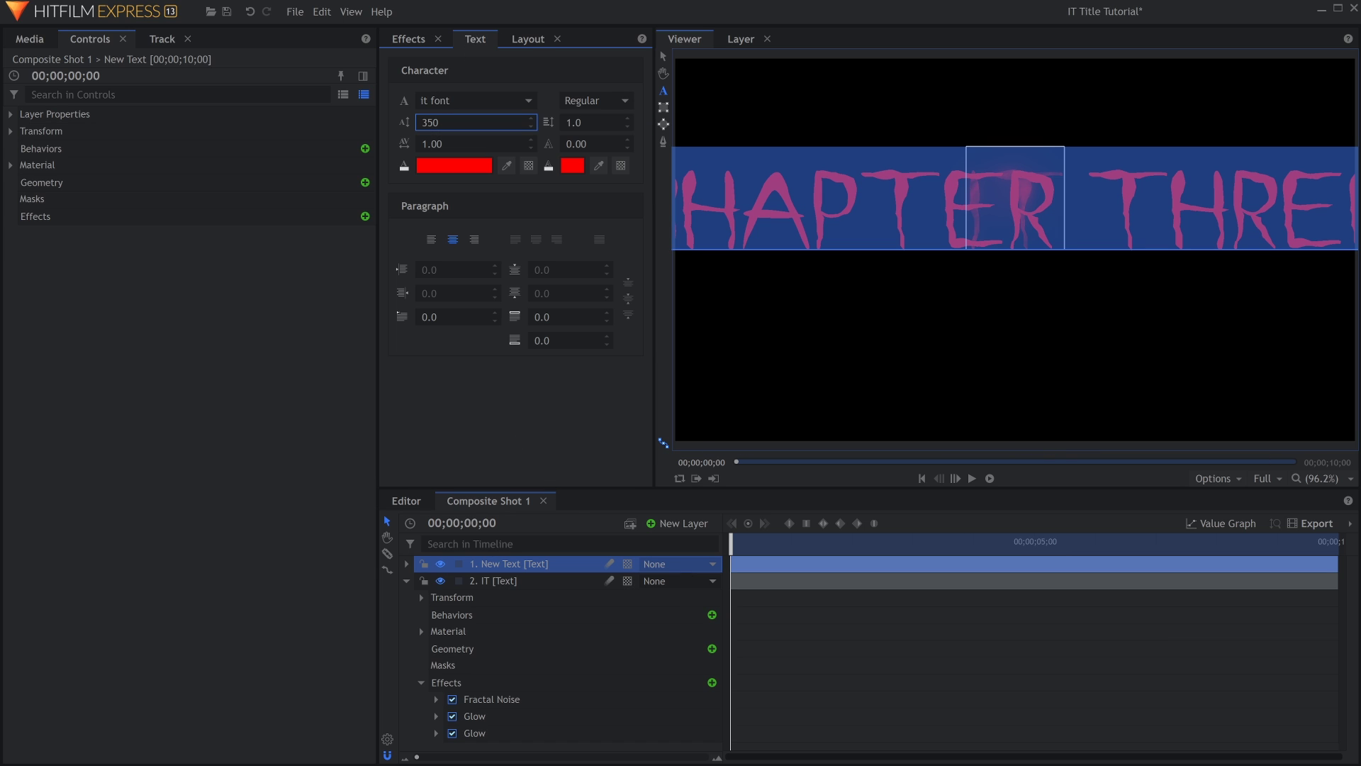
{"action": "type", "text": "188"}
{"action": "key", "text": "Return"}
{"action": "type", "text": "56"}
{"action": "key", "text": "Return"}
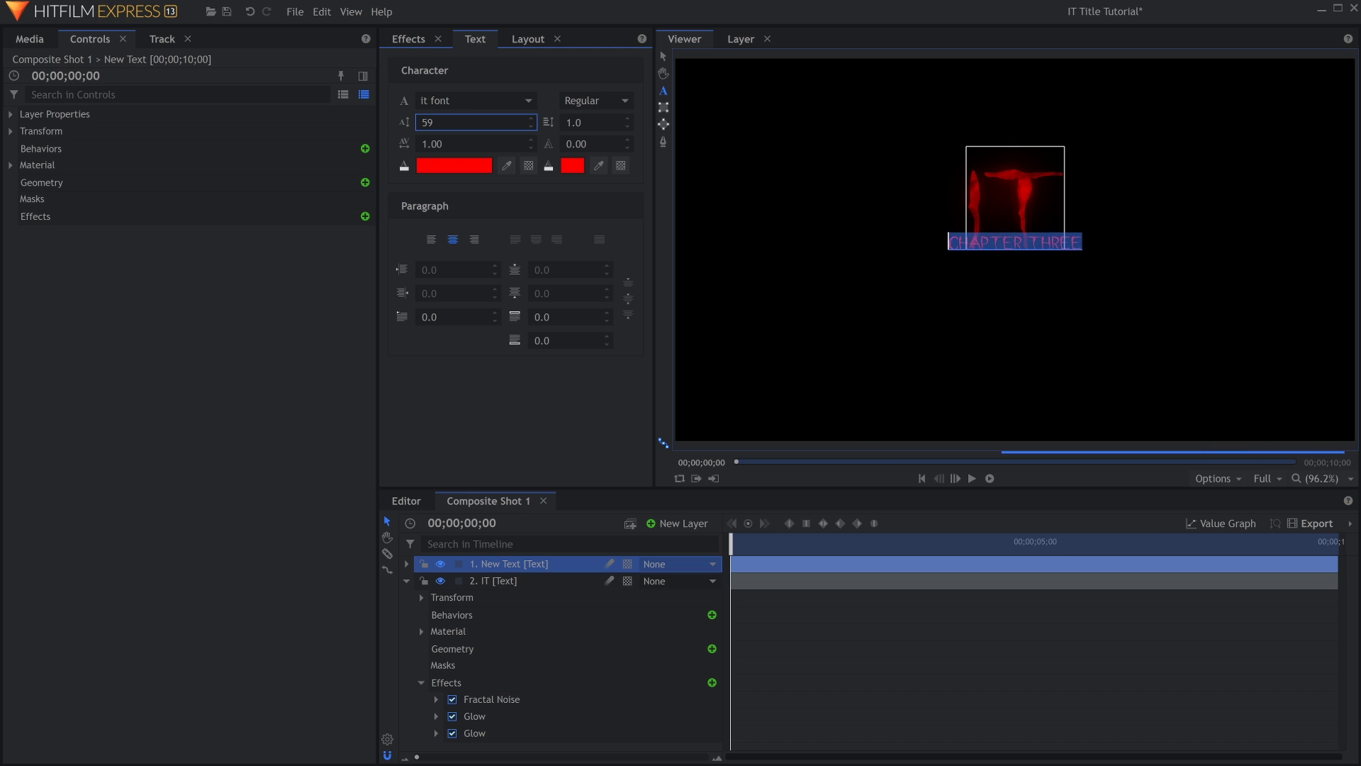
- Make the CHAPTER THREE text white Penumbra Serif Std Semibold
{"action": "left_click", "coordinate": [475, 100]}
{"action": "scroll", "coordinate": [510, 319], "scroll_direction": "down", "scroll_amount": 10}
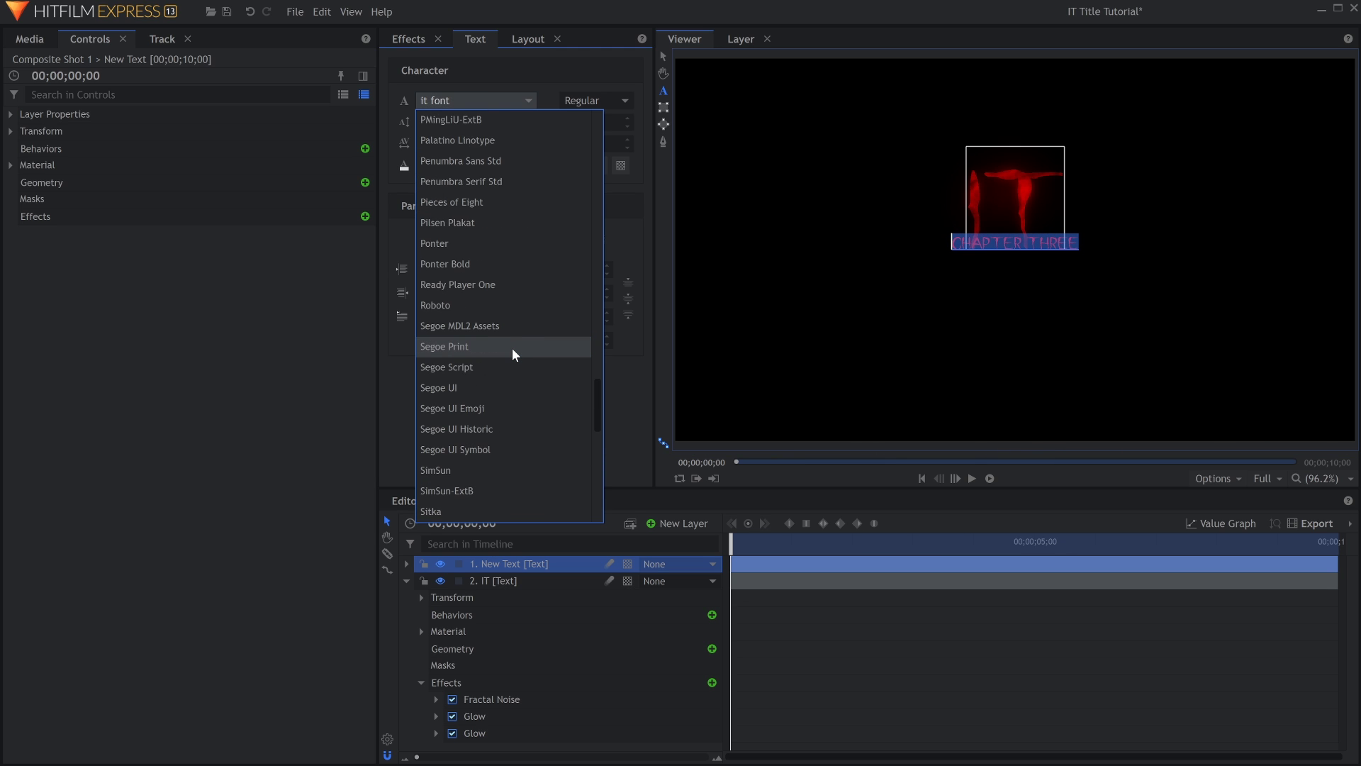
{"action": "left_click", "coordinate": [511, 244]}
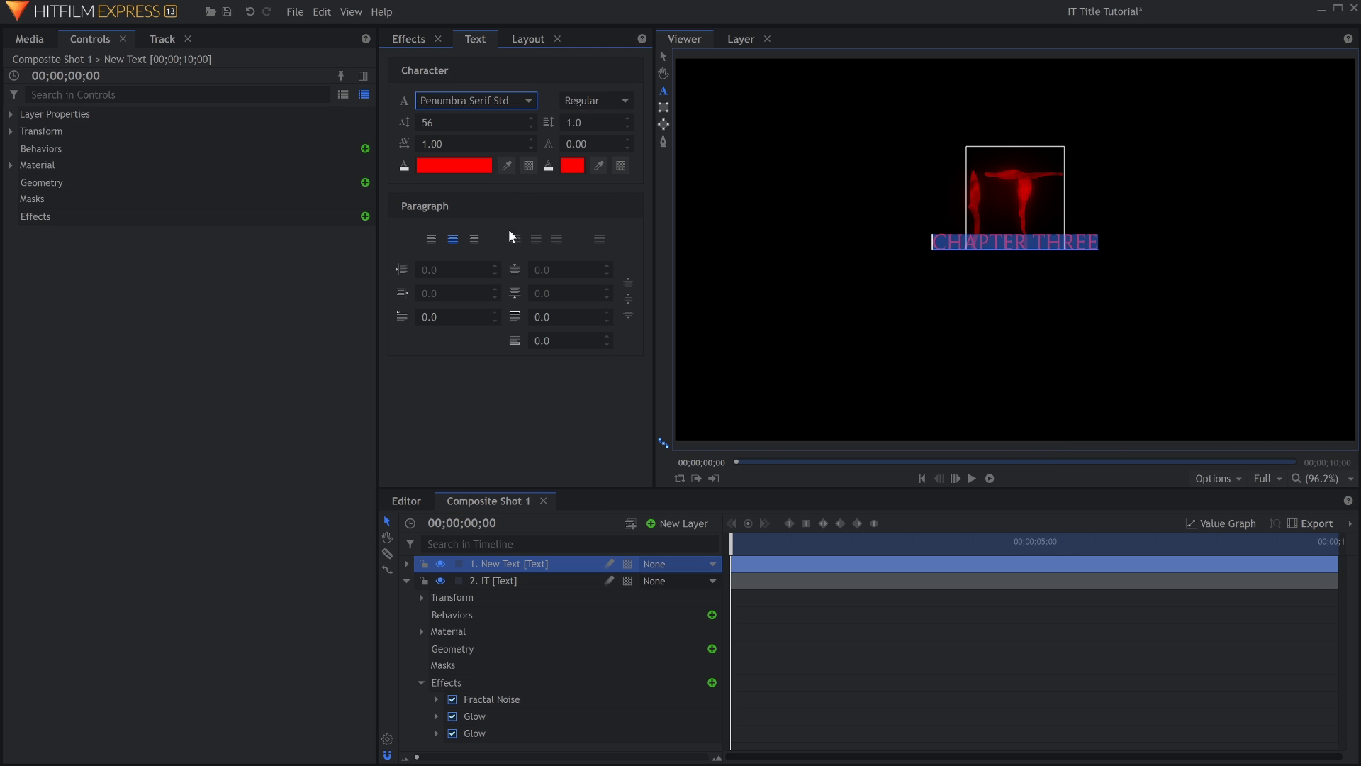
{"action": "left_click", "coordinate": [481, 172]}
{"action": "left_click", "coordinate": [638, 419]}
{"action": "key", "text": "Return"}
{"action": "left_click", "coordinate": [595, 100]}
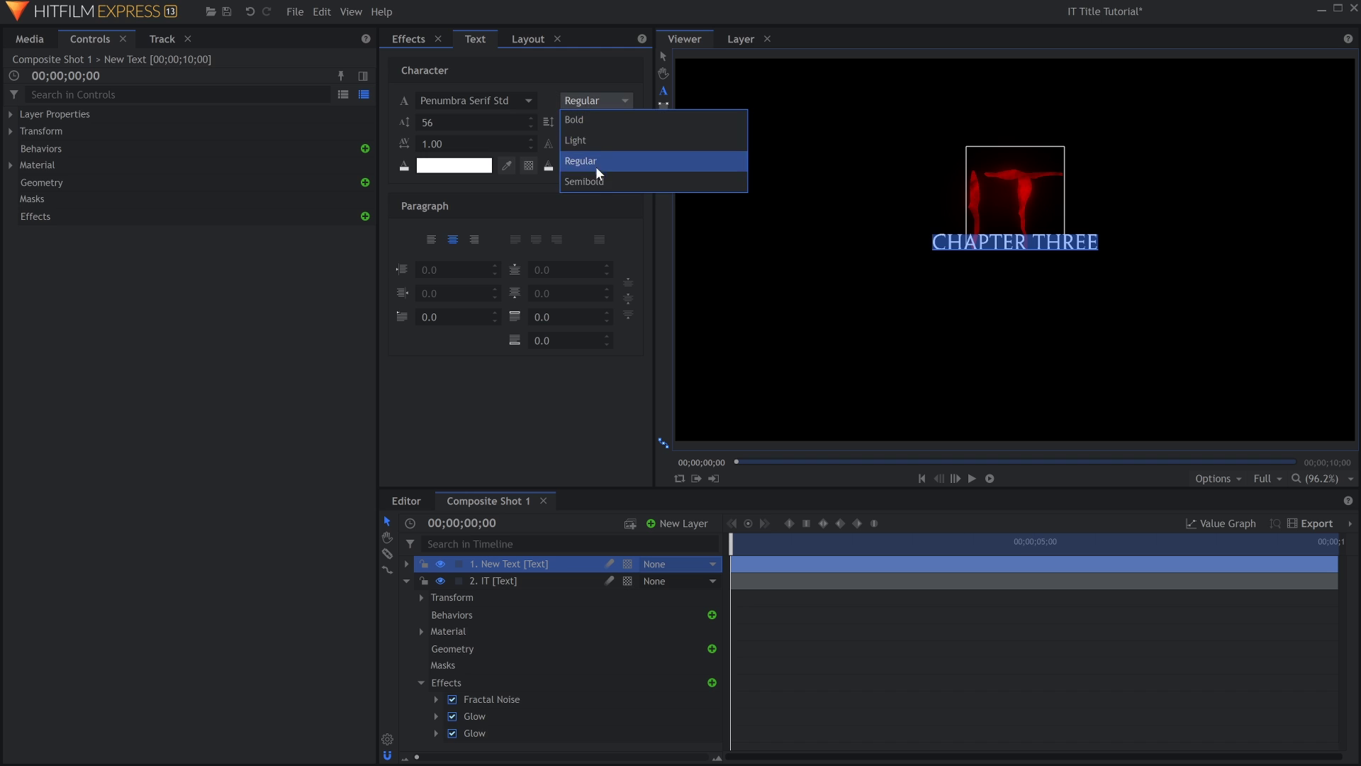
{"action": "left_click", "coordinate": [599, 182]}
{"action": "key", "text": "Escape"}
- Move CHAPTER THREE down below IT and select the Chapter Three layer
{"action": "left_click_drag", "start_coordinate": [1018, 224], "coordinate": [1018, 255]}
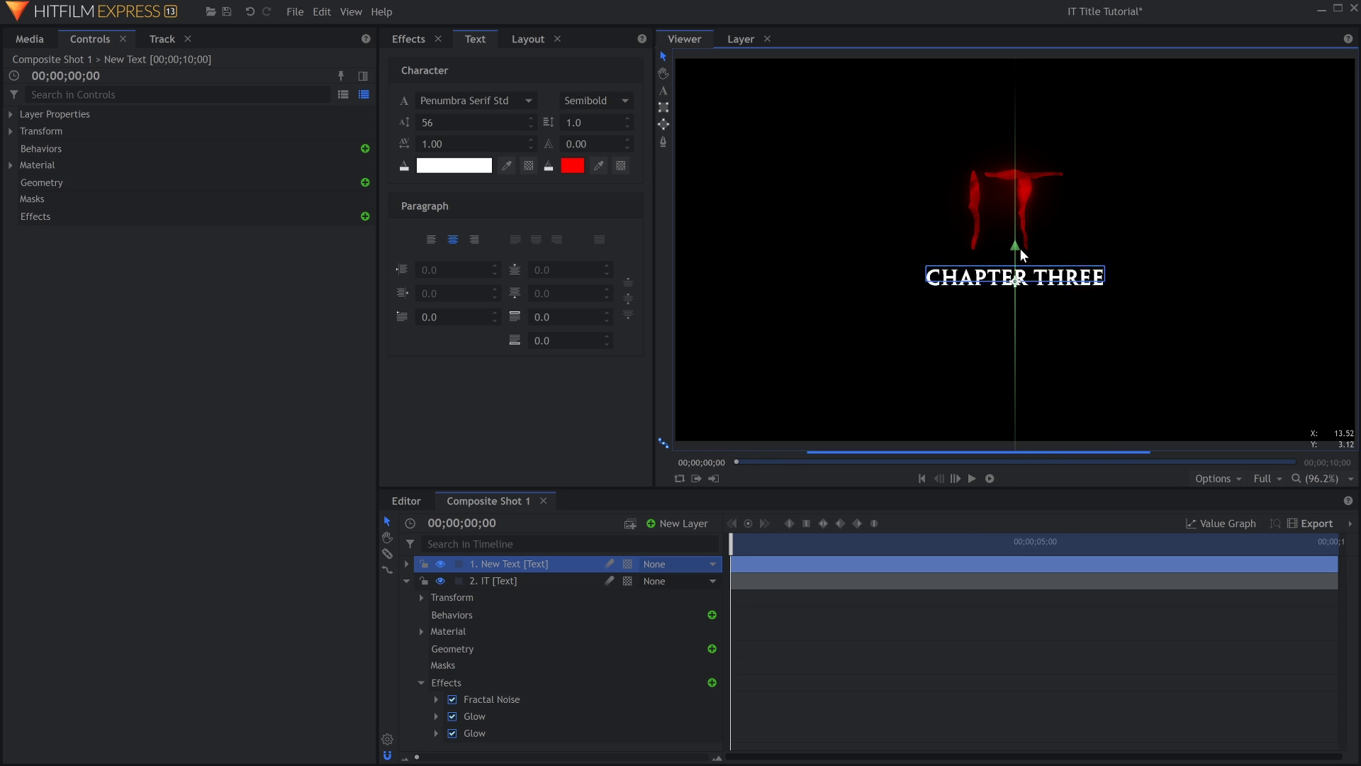
{"action": "left_click", "coordinate": [539, 580]}
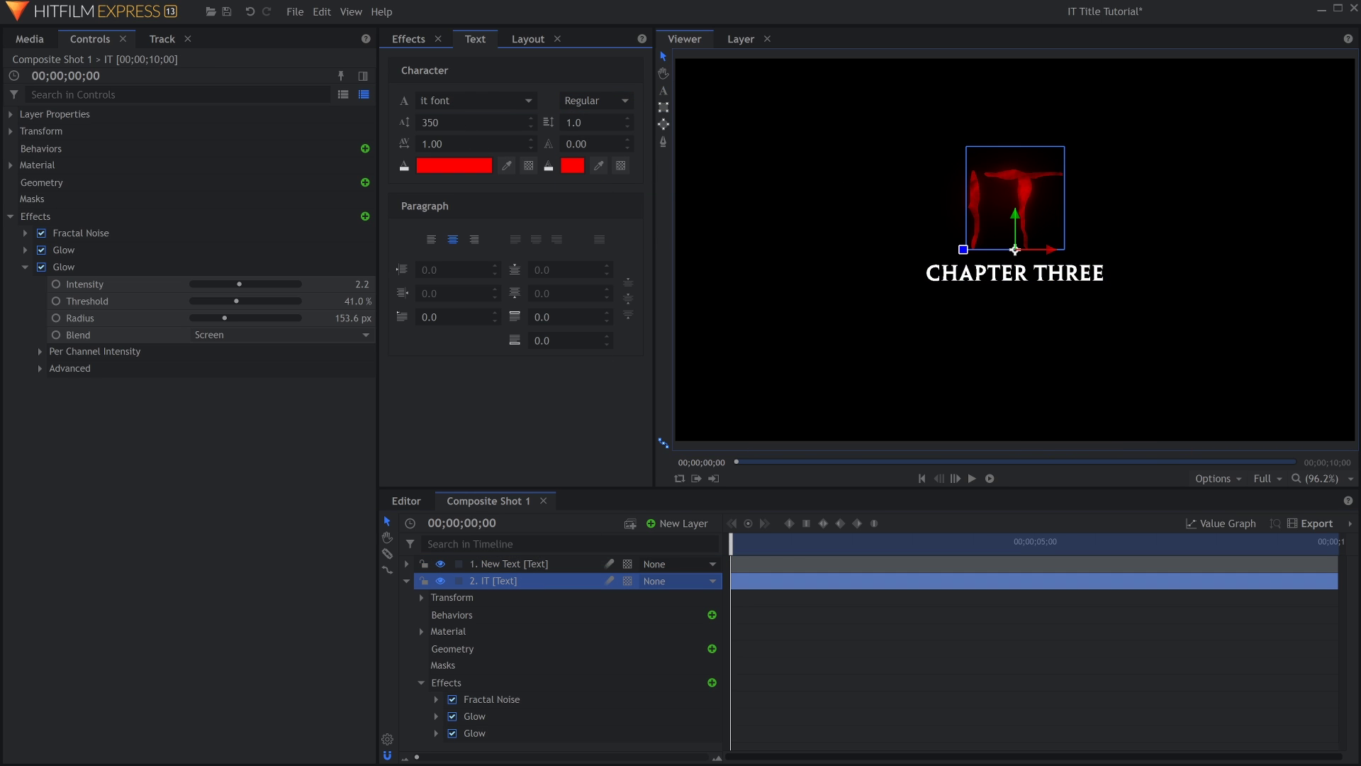
{"action": "left_click", "coordinate": [525, 564]}
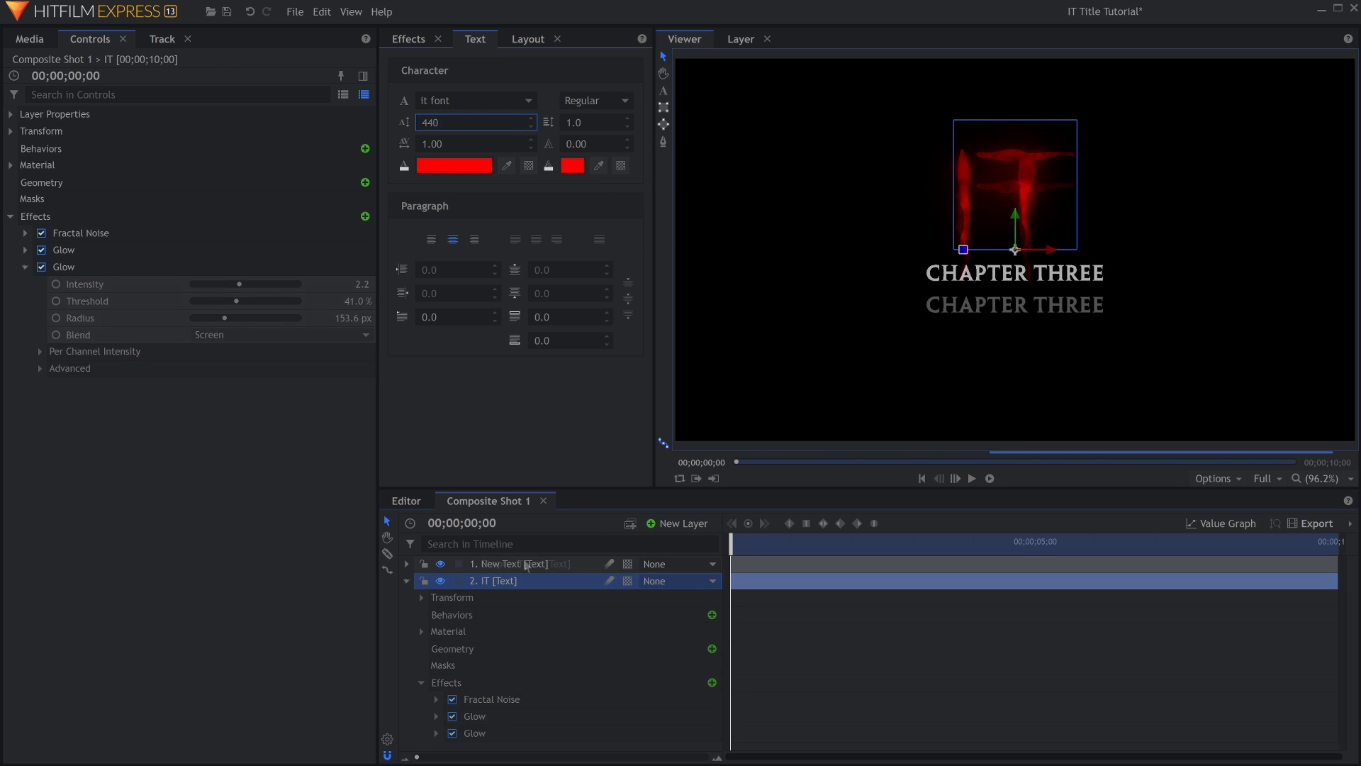
- Apply Fractal Noise to the Chapter Three layer
{"action": "left_click", "coordinate": [408, 40]}
{"action": "double_click", "coordinate": [456, 71]}
{"action": "type", "text": "frac"}
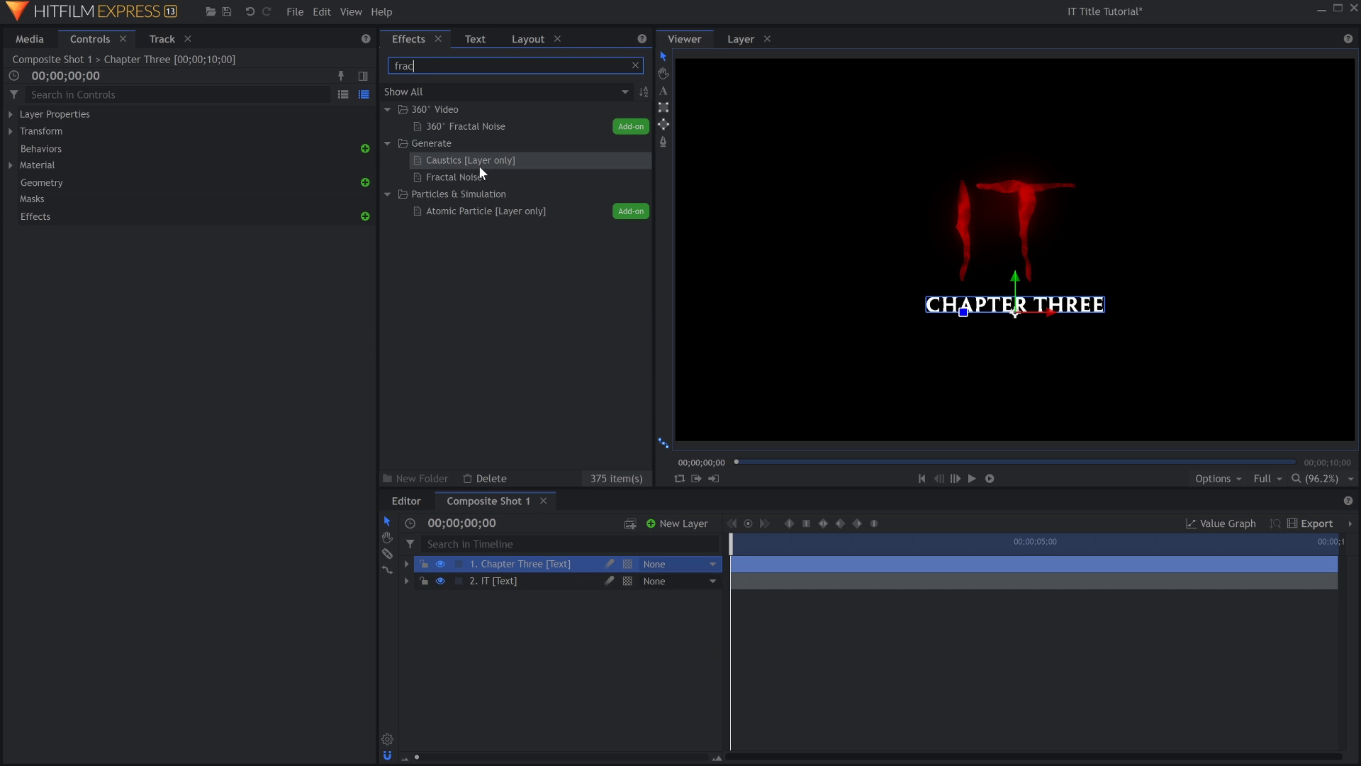
{"action": "left_click_drag", "start_coordinate": [477, 176], "coordinate": [577, 299]}
{"action": "left_click_drag", "start_coordinate": [557, 571], "coordinate": [555, 568]}
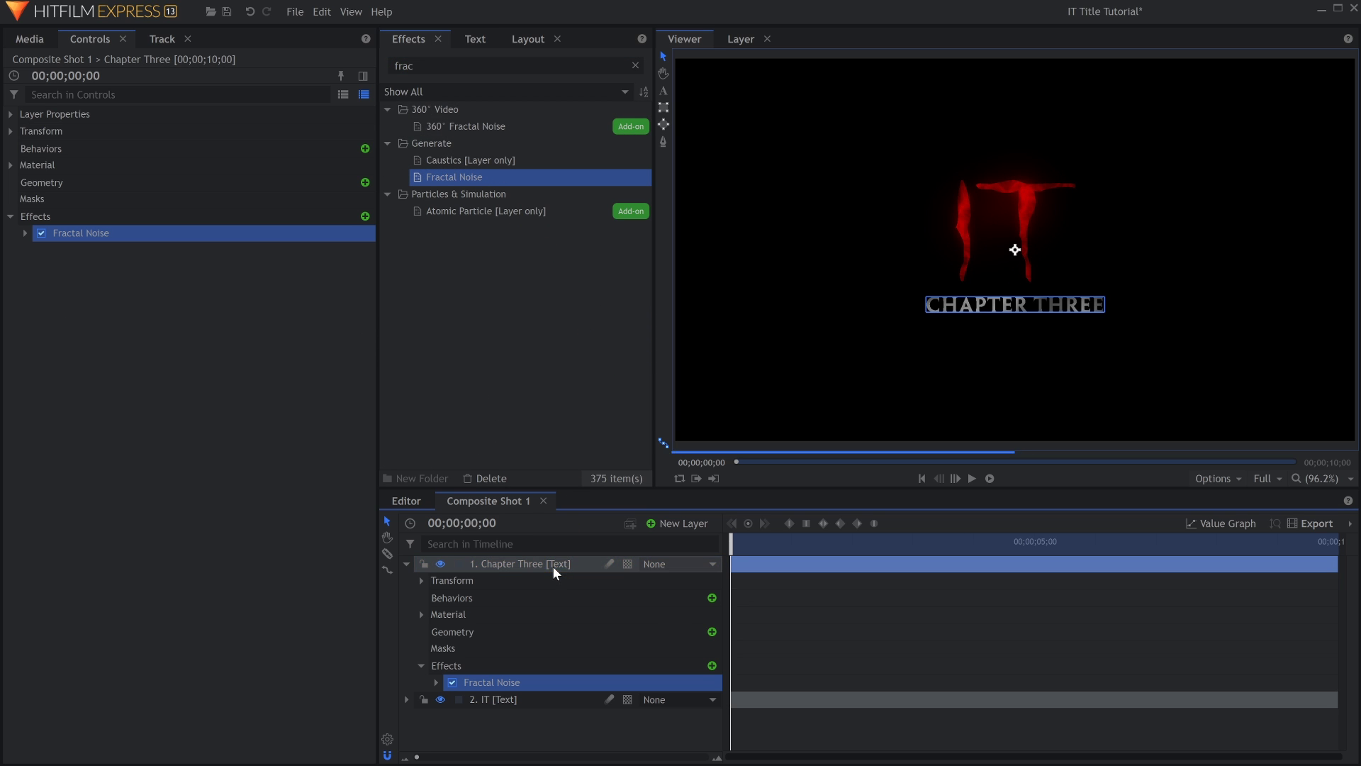
{"action": "scroll", "coordinate": [1018, 304], "scroll_direction": "up", "scroll_amount": 5}
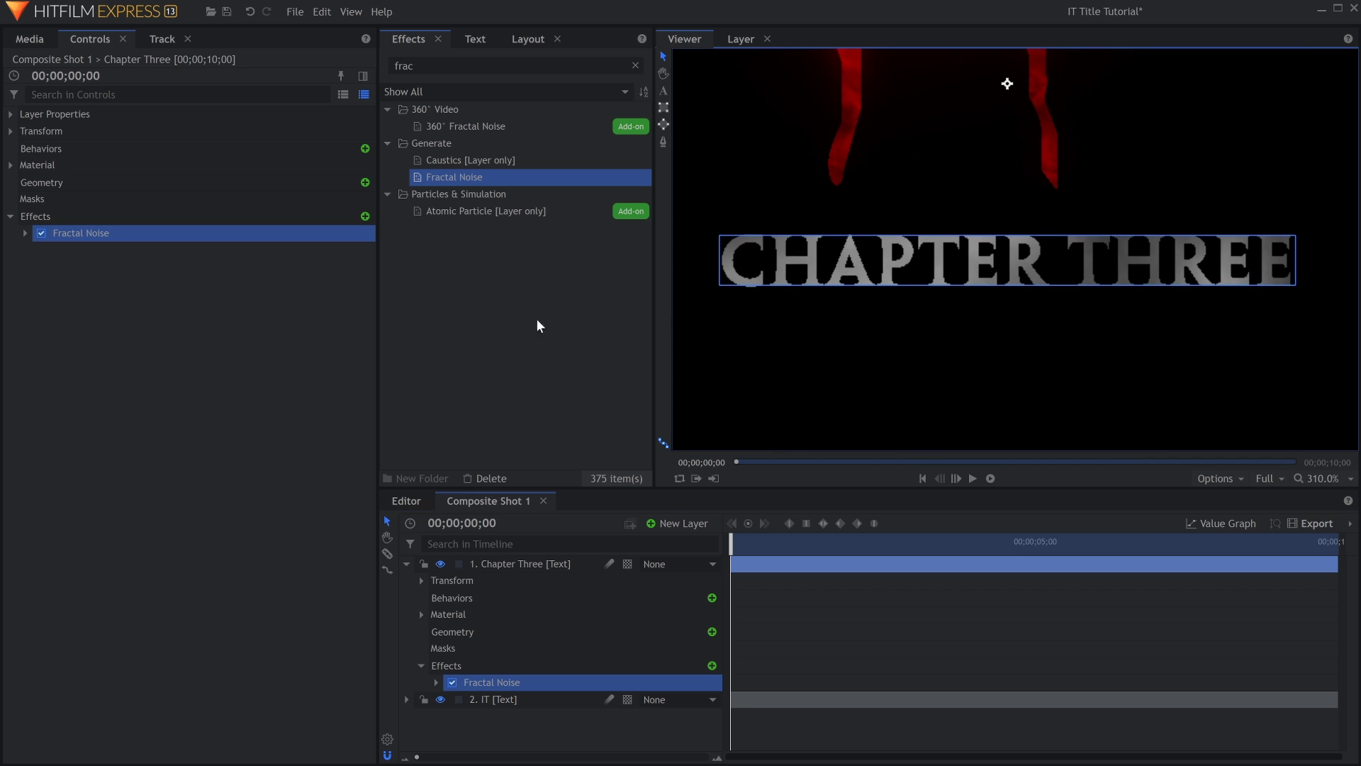
- Set the noise Color 1 to soft blue and Color 2 to pale peach, then adjust the glow strength
{"action": "left_click", "coordinate": [25, 233]}
{"action": "left_click", "coordinate": [40, 351]}
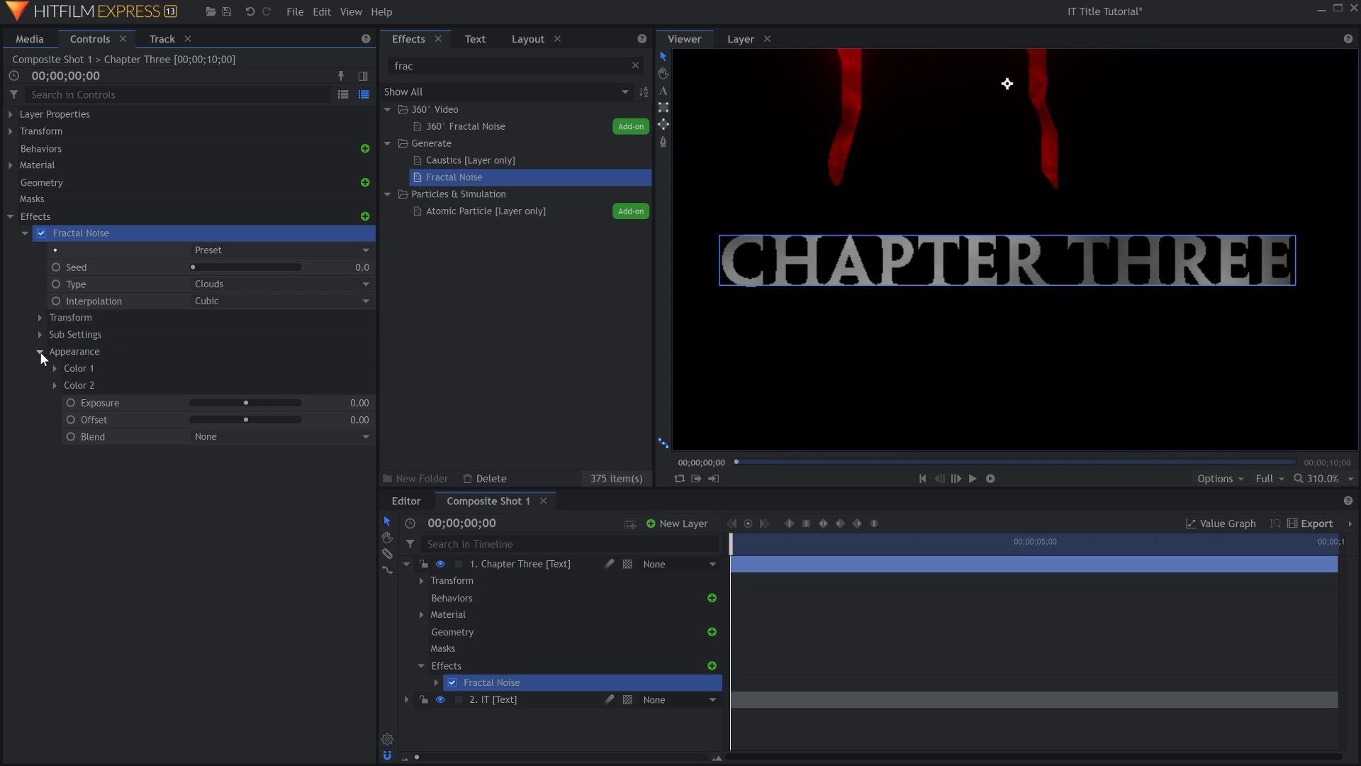
{"action": "left_click", "coordinate": [55, 368]}
{"action": "left_click", "coordinate": [55, 419]}
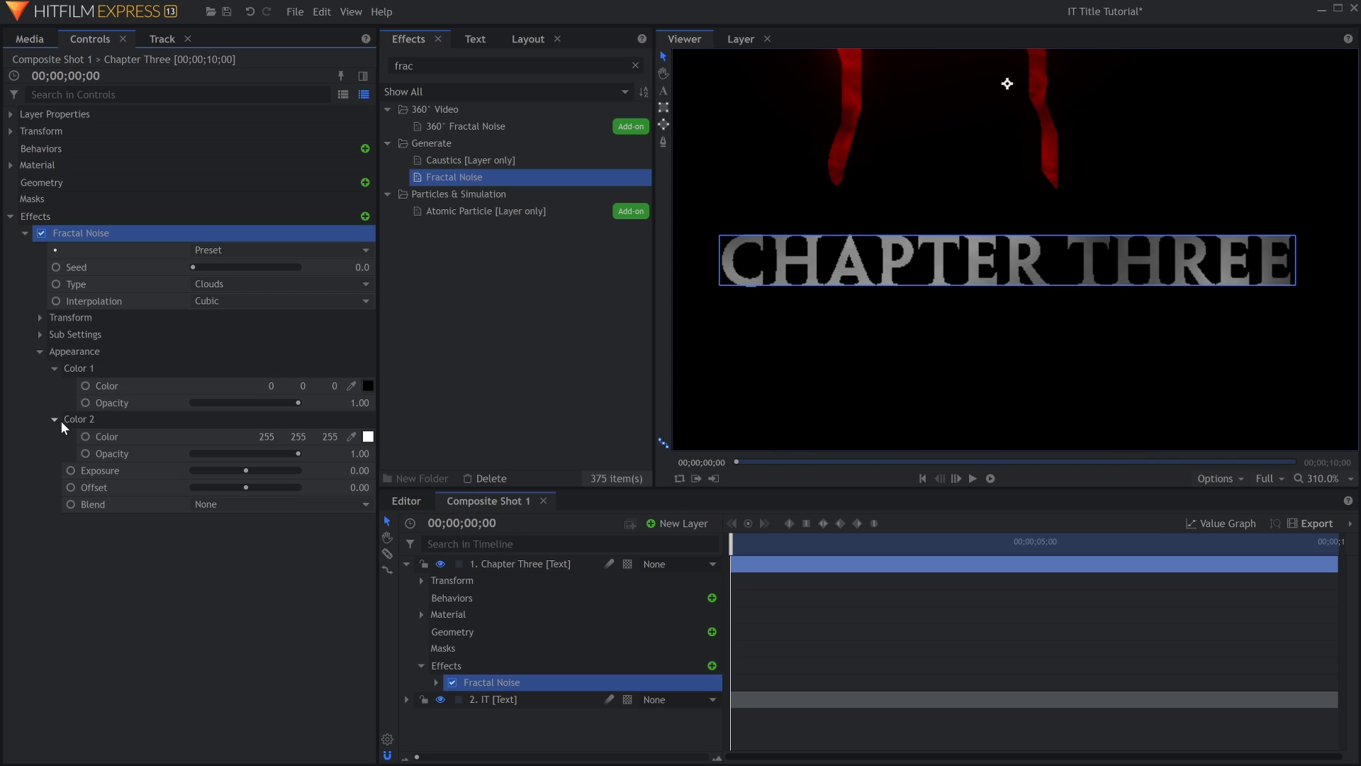
{"action": "left_click", "coordinate": [367, 386]}
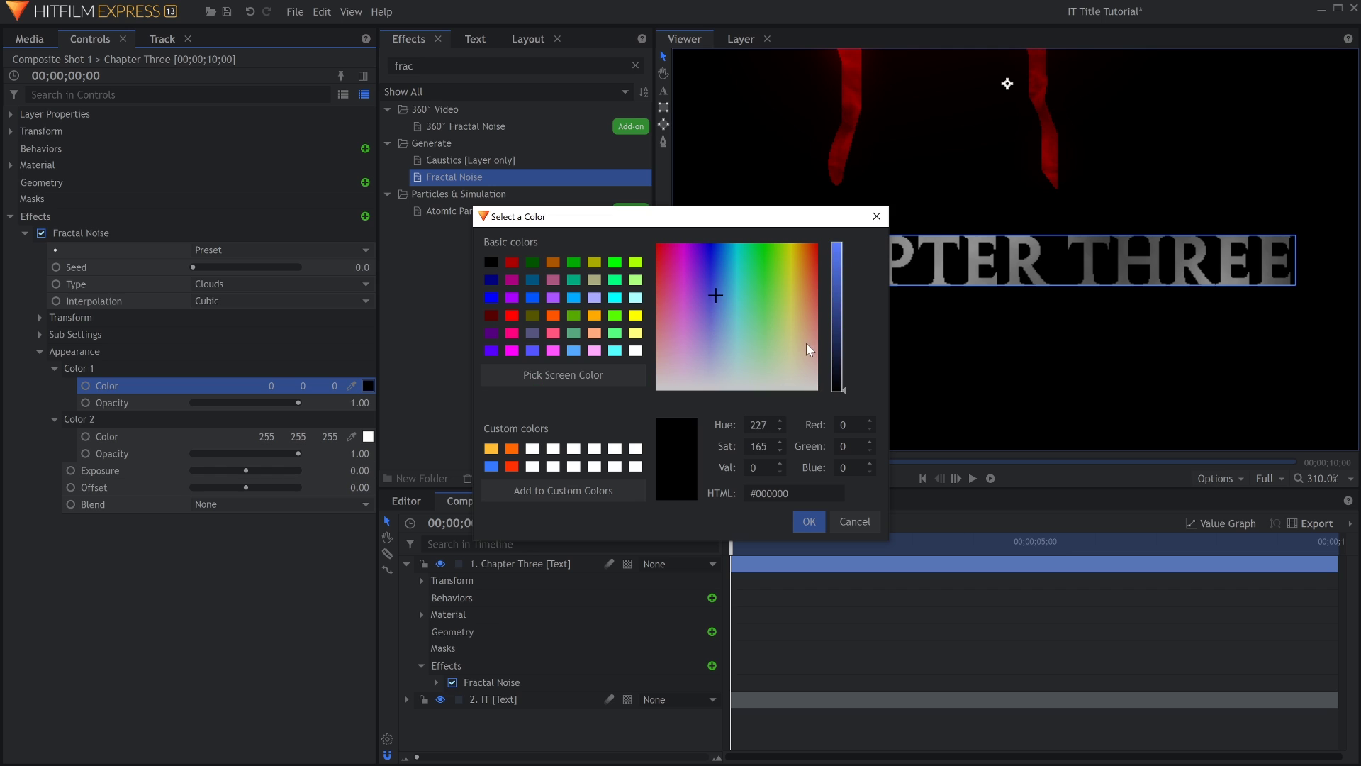
{"action": "left_click_drag", "start_coordinate": [835, 349], "coordinate": [843, 293]}
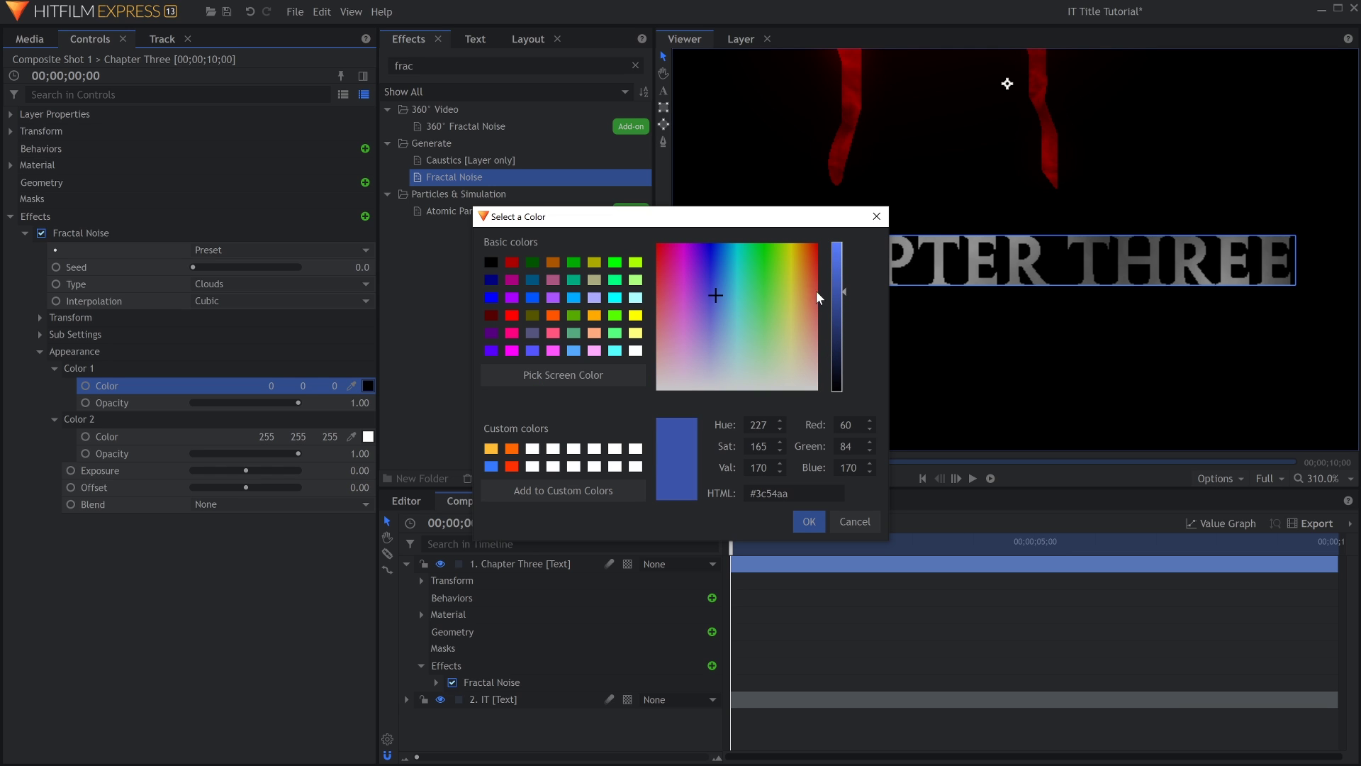
{"action": "left_click", "coordinate": [712, 313]}
{"action": "left_click", "coordinate": [714, 318]}
{"action": "key", "text": "Return"}
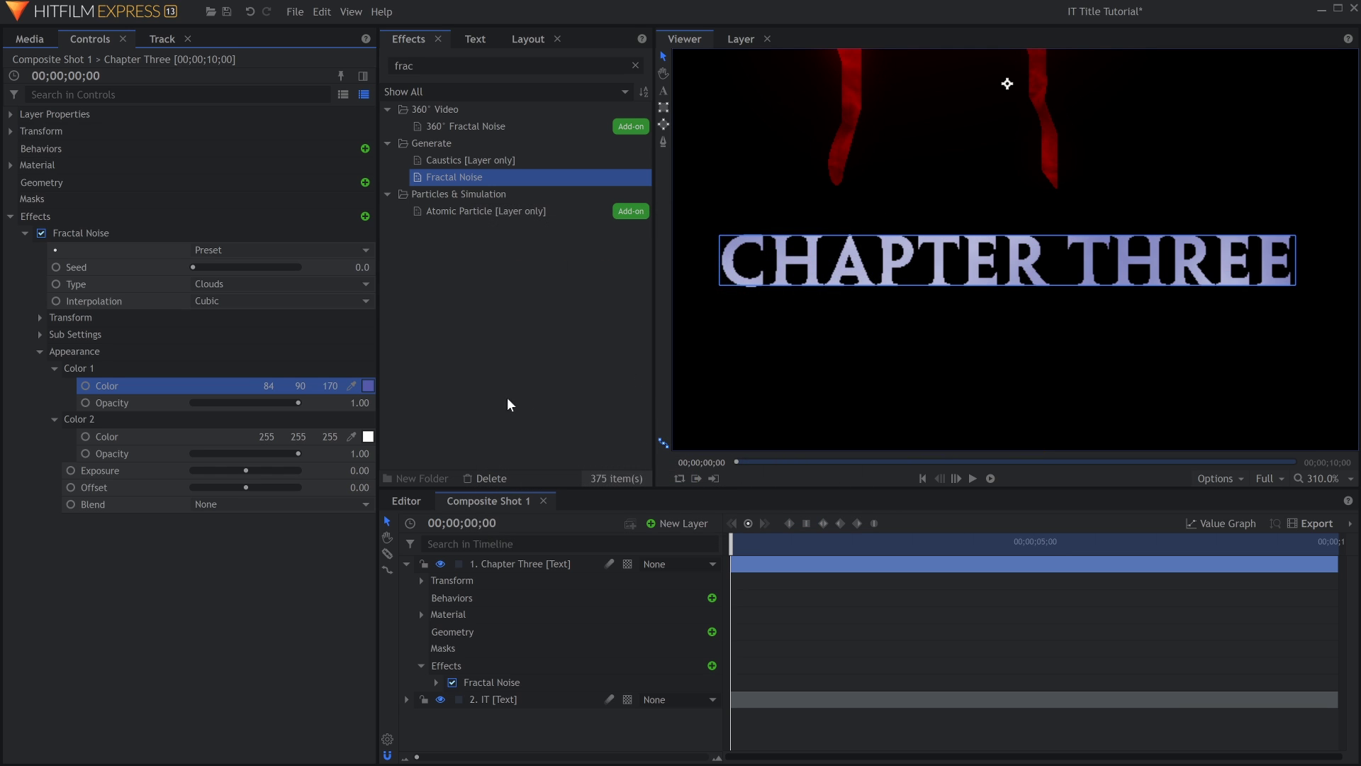
{"action": "left_click", "coordinate": [368, 436]}
{"action": "left_click_drag", "start_coordinate": [814, 325], "coordinate": [802, 352]}
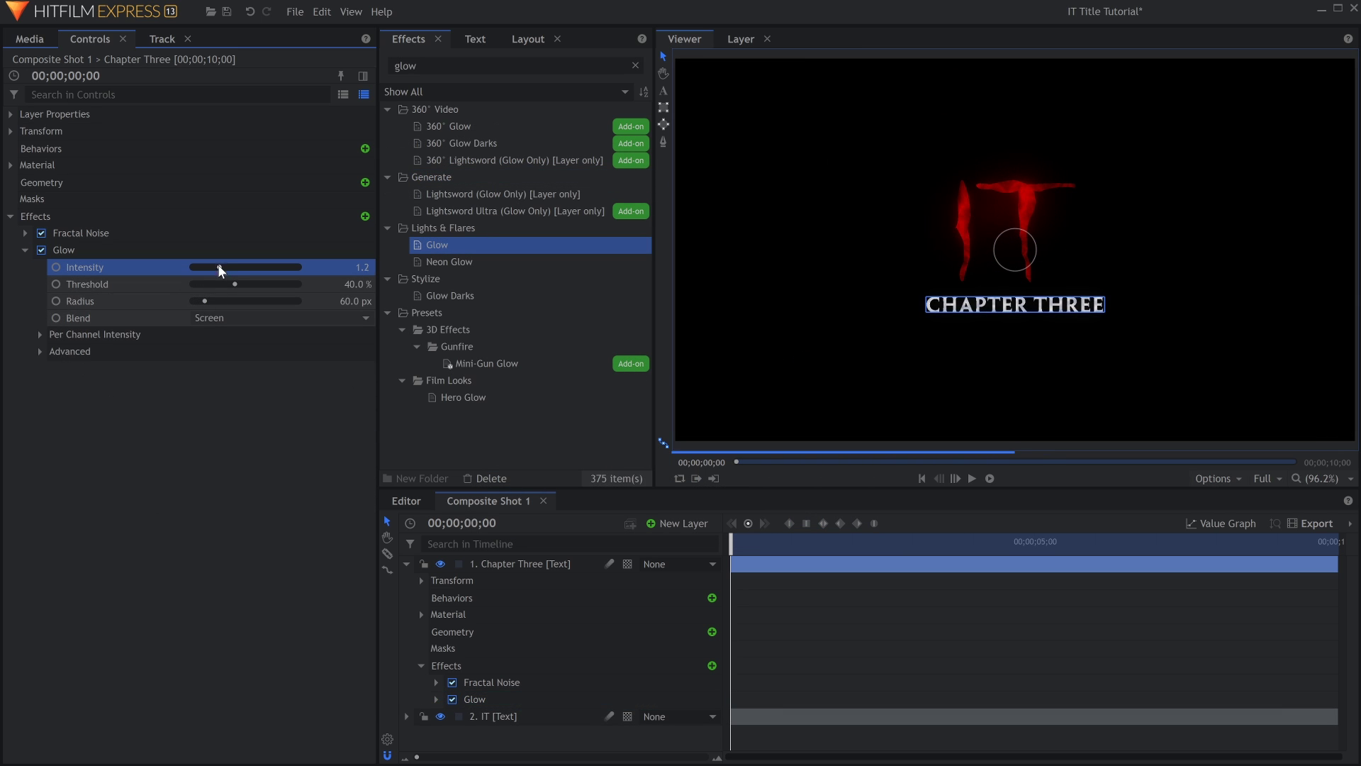
{"action": "left_click_drag", "start_coordinate": [234, 267], "coordinate": [214, 301]}
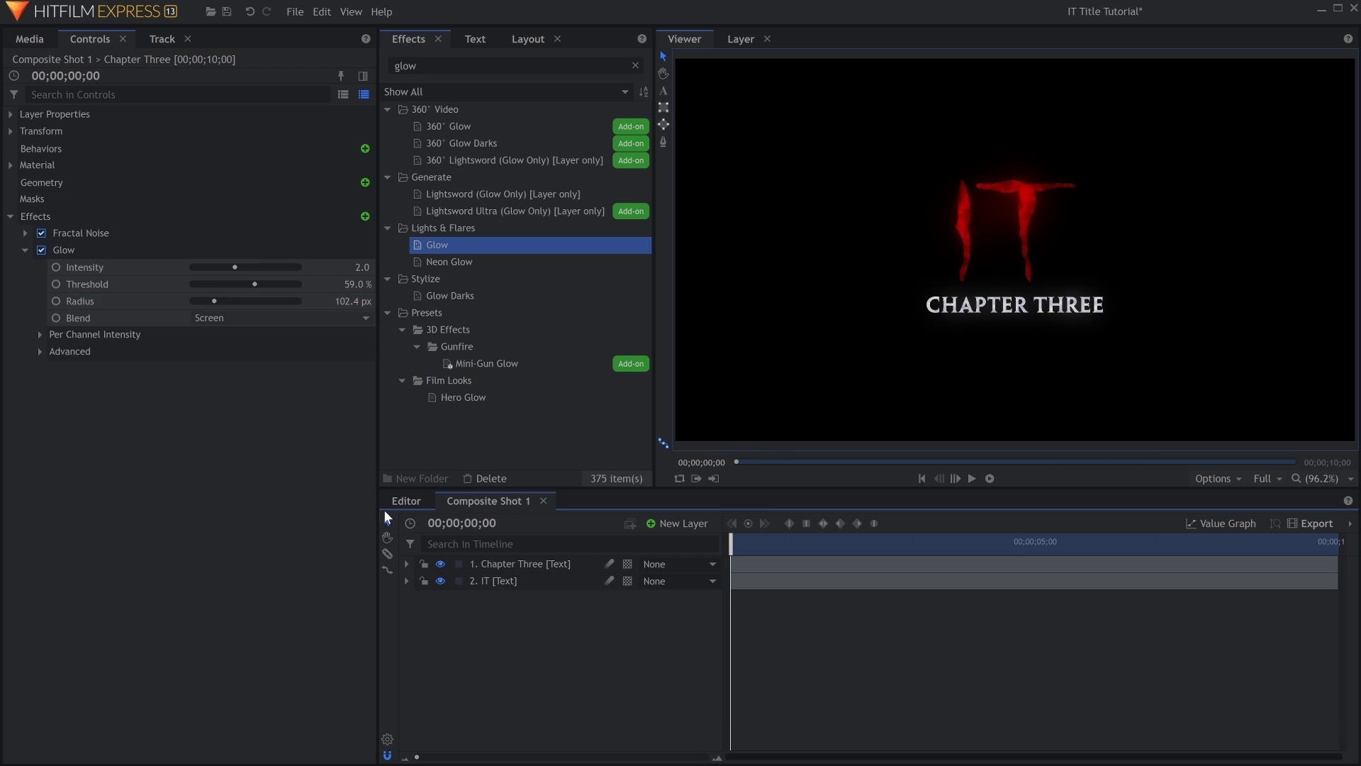
- Add the grunge image as the bottom background layer and shift it lower in frame
{"action": "left_click", "coordinate": [36, 39]}
{"action": "left_click_drag", "start_coordinate": [163, 237], "coordinate": [501, 593]}
{"action": "left_click_drag", "start_coordinate": [1012, 229], "coordinate": [1012, 261]}
- Apply Hue Colorize to the grunge layer and raise its saturation to 100
{"action": "double_click", "coordinate": [405, 65]}
{"action": "type", "text": "coloriz"}
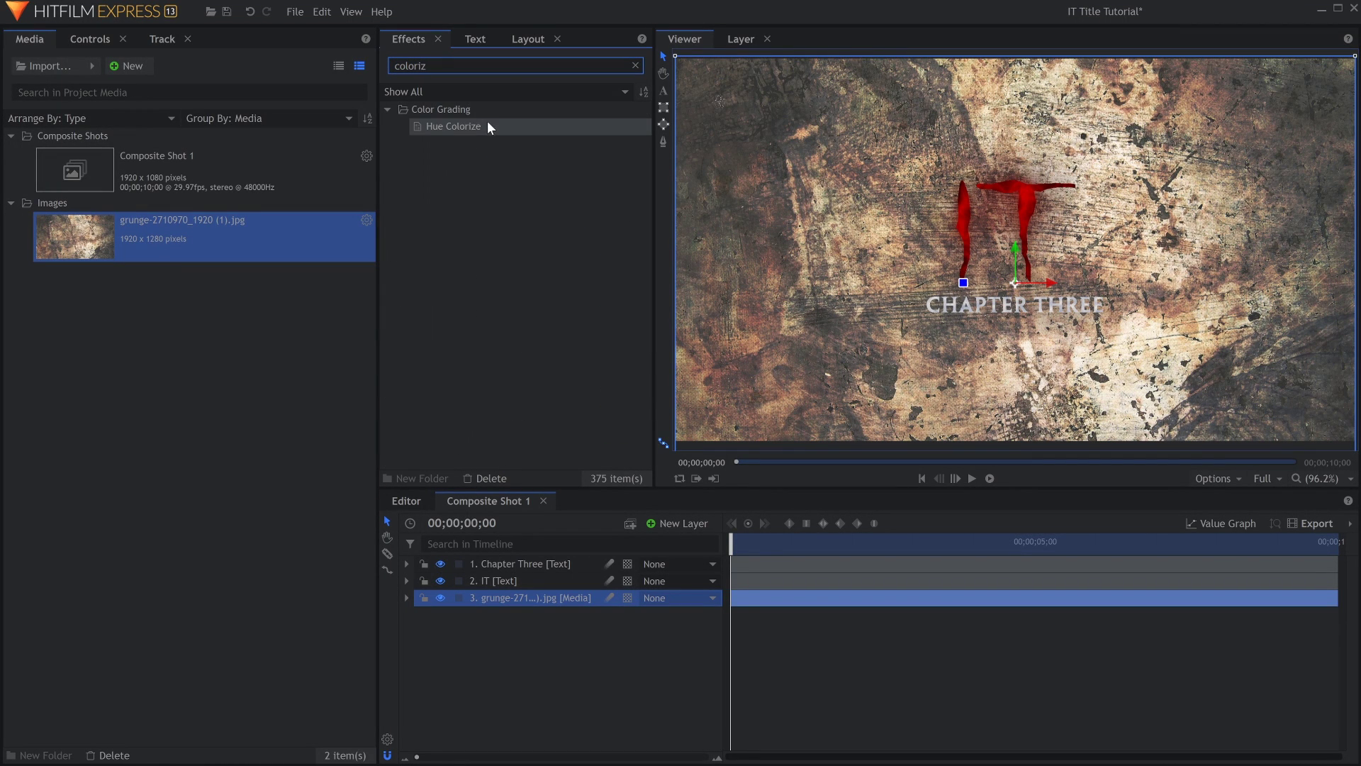
{"action": "left_click_drag", "start_coordinate": [486, 125], "coordinate": [599, 461]}
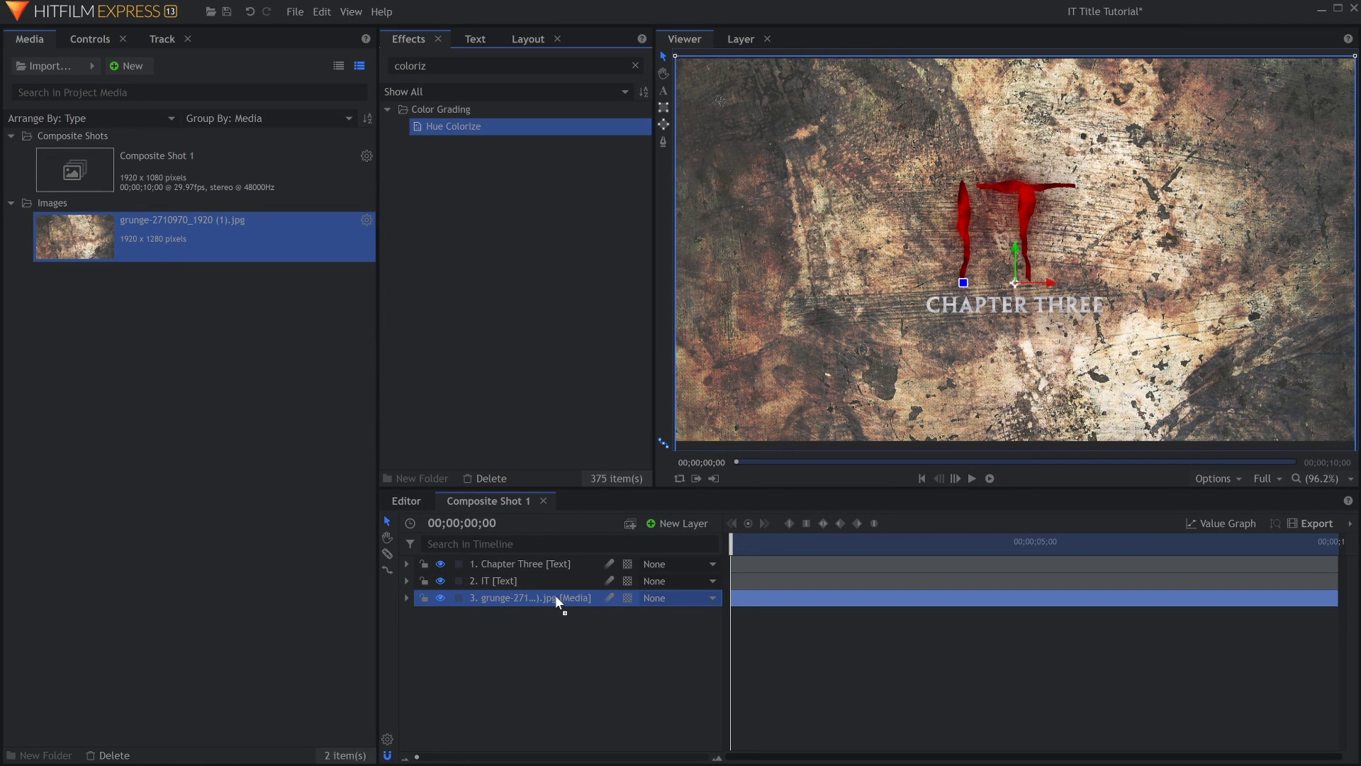
{"action": "left_click_drag", "start_coordinate": [555, 594], "coordinate": [554, 597]}
{"action": "left_click", "coordinate": [100, 40]}
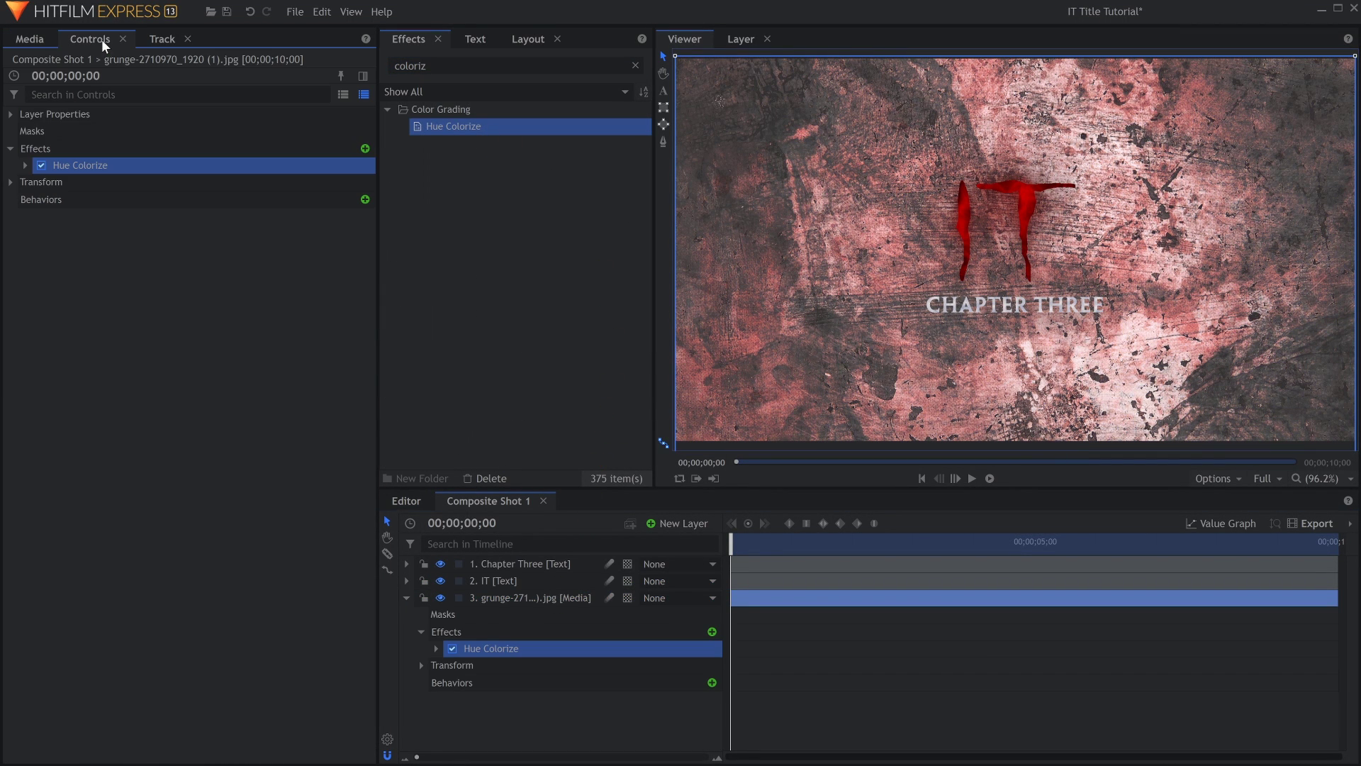
{"action": "left_click", "coordinate": [26, 164]}
{"action": "left_click_drag", "start_coordinate": [275, 258], "coordinate": [364, 255]}
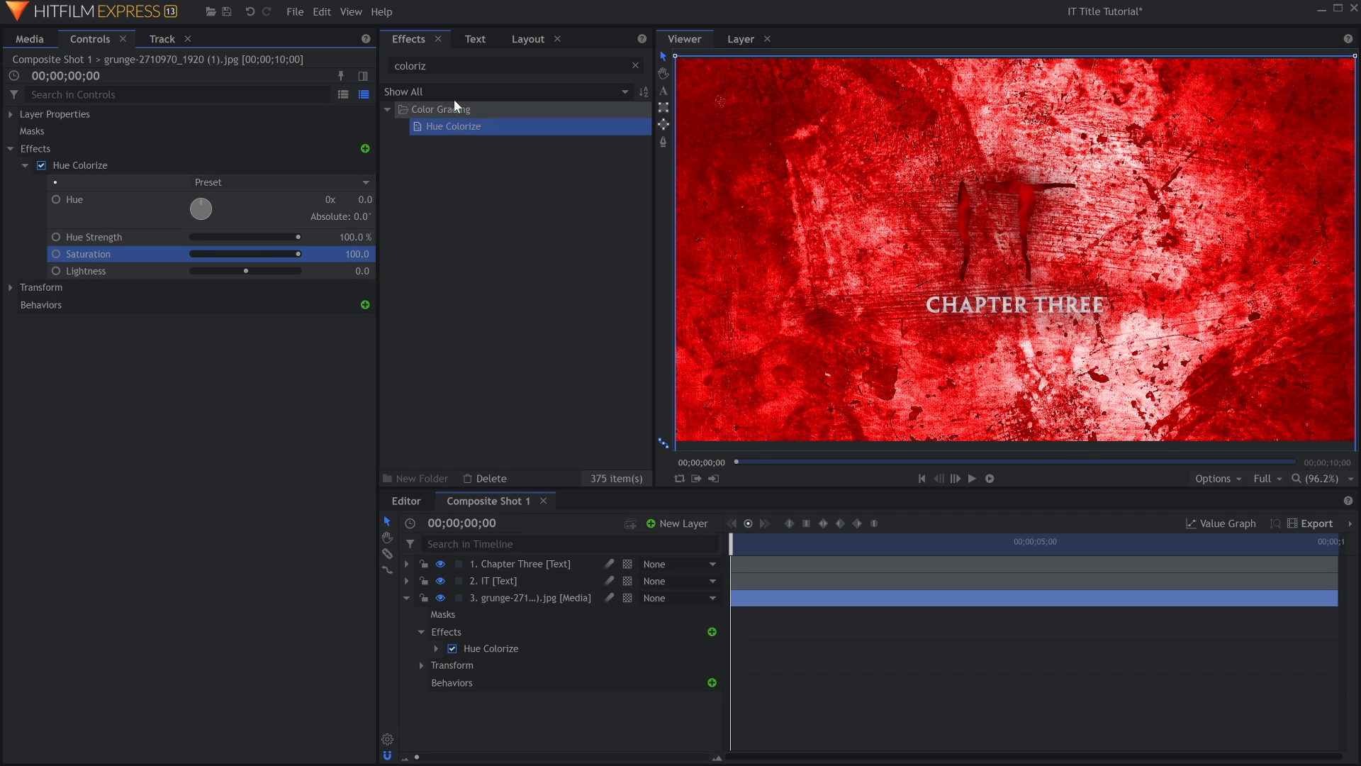
- Add a Vignette to the grunge layer: softness 1, curvature 4.4, centre at top, narrower width
{"action": "double_click", "coordinate": [418, 65]}
{"action": "type", "text": "vignett"}
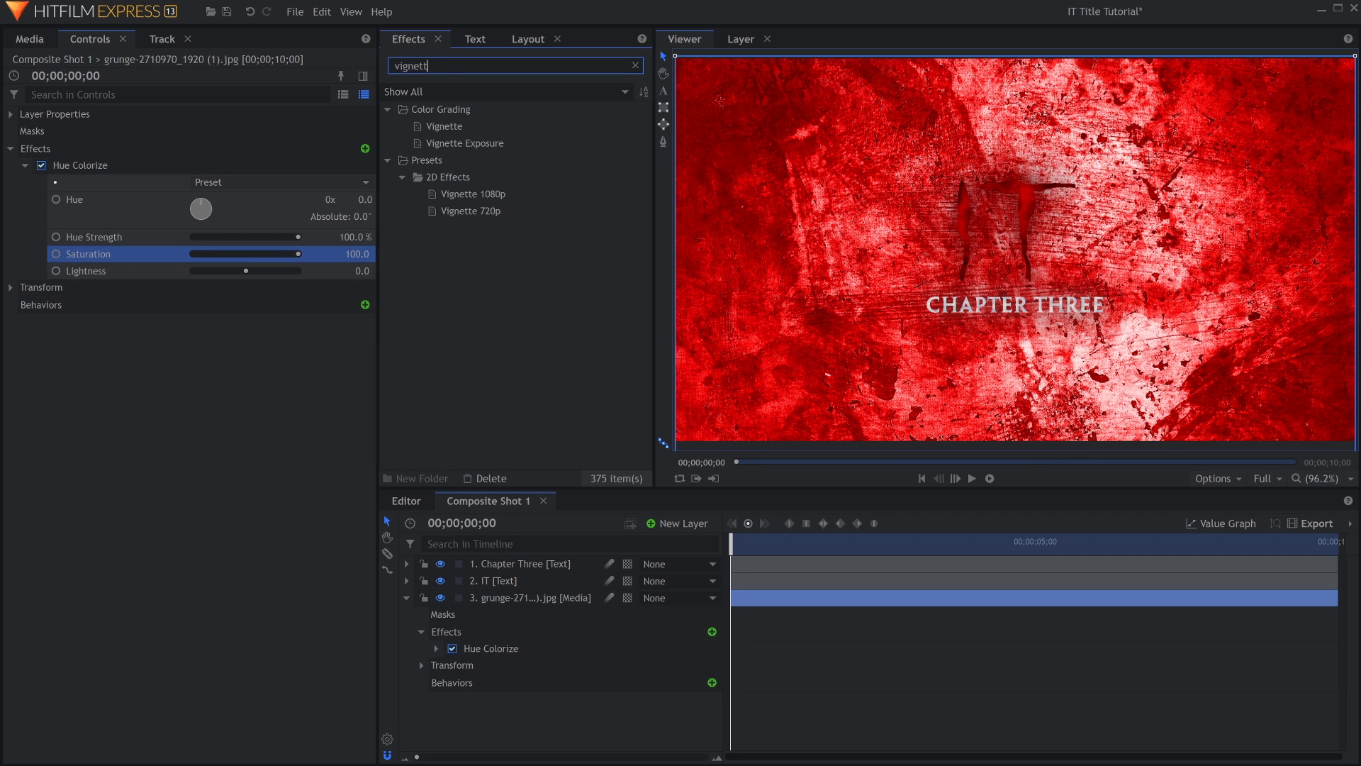
{"action": "type", "text": "e"}
{"action": "left_click_drag", "start_coordinate": [445, 126], "coordinate": [102, 280]}
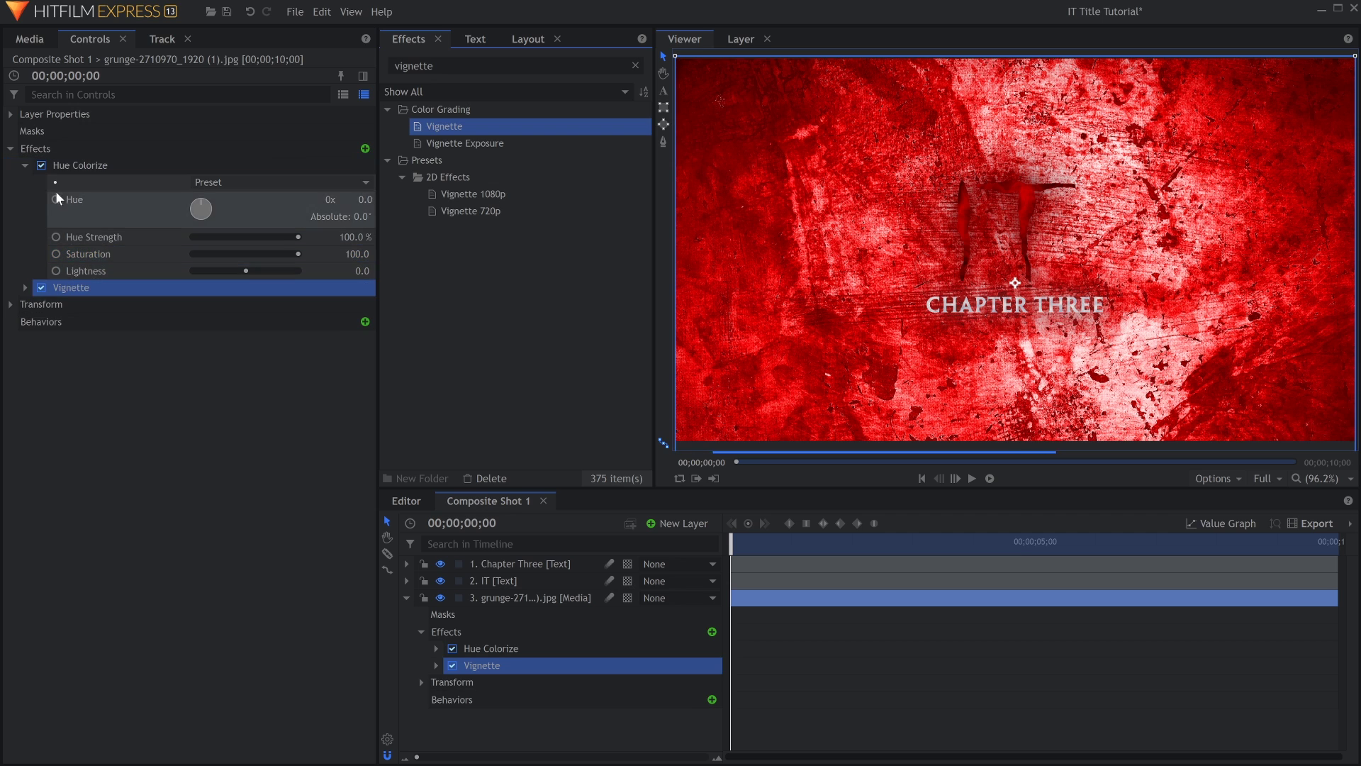
{"action": "left_click", "coordinate": [25, 165]}
{"action": "left_click", "coordinate": [24, 182]}
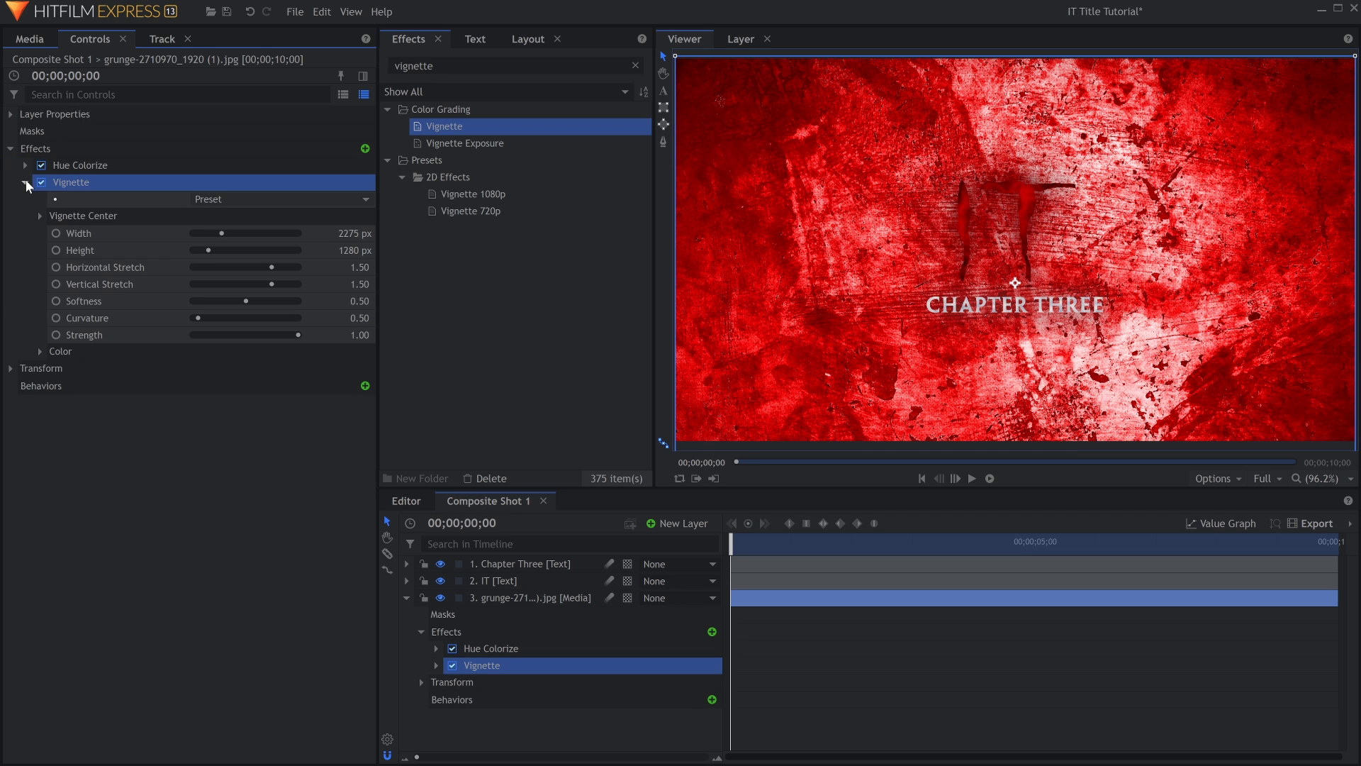
{"action": "left_click", "coordinate": [271, 303]}
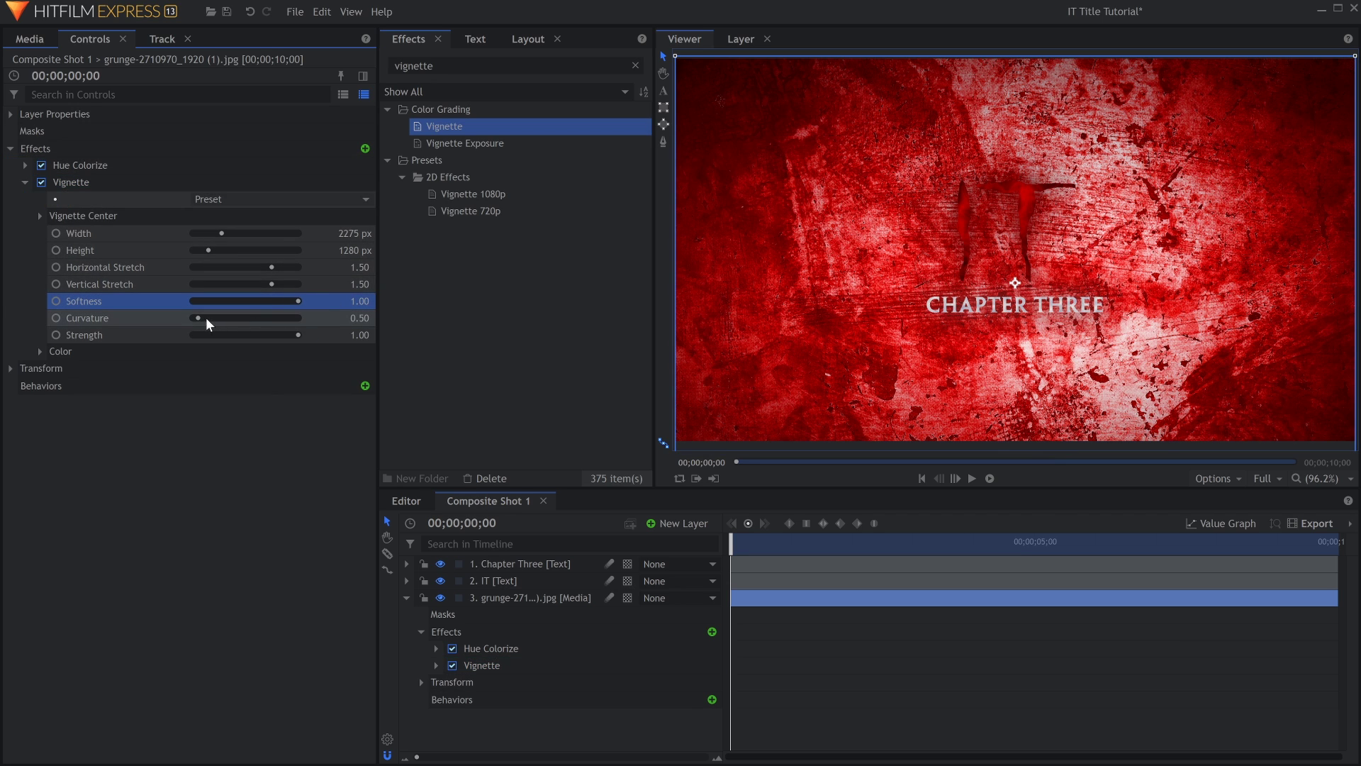
{"action": "left_click_drag", "start_coordinate": [206, 317], "coordinate": [239, 319]}
{"action": "left_click_drag", "start_coordinate": [1015, 287], "coordinate": [1004, 52]}
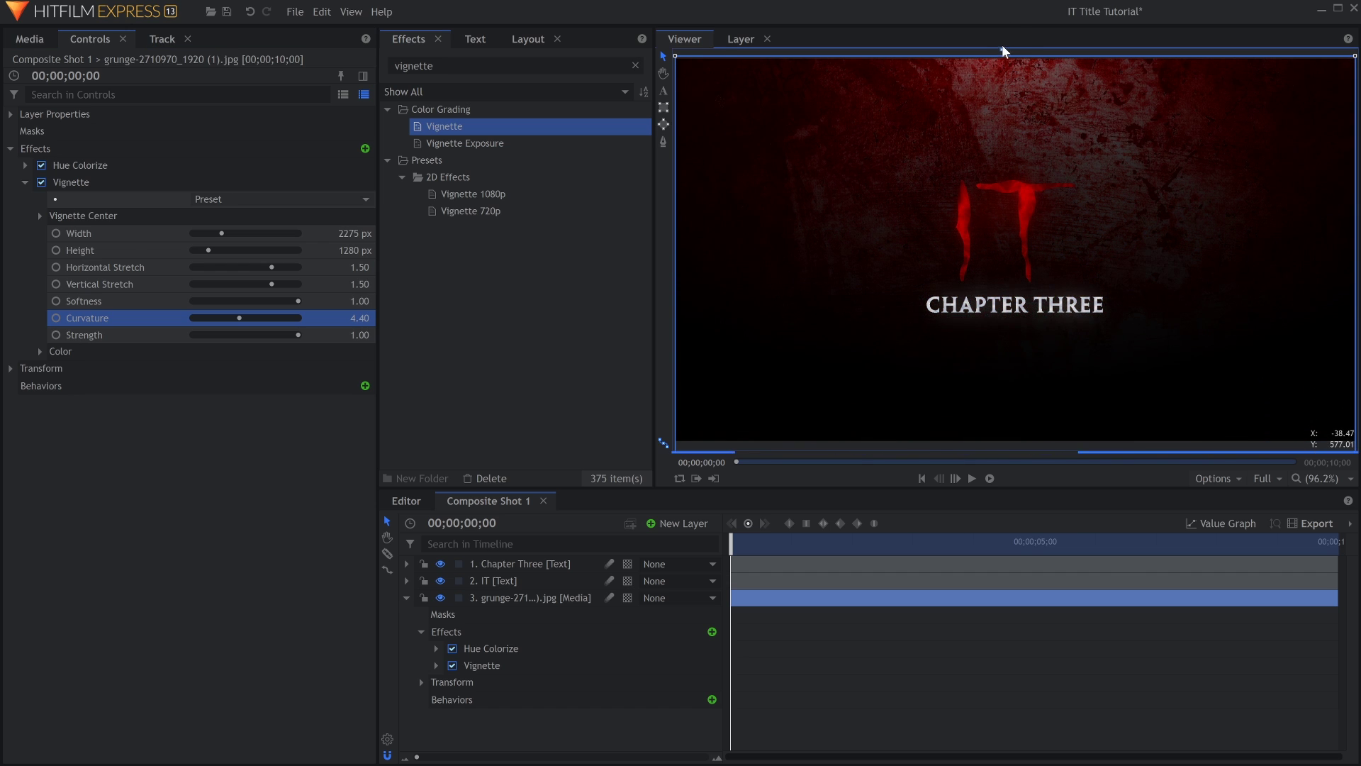
{"action": "left_click_drag", "start_coordinate": [358, 233], "coordinate": [305, 234]}
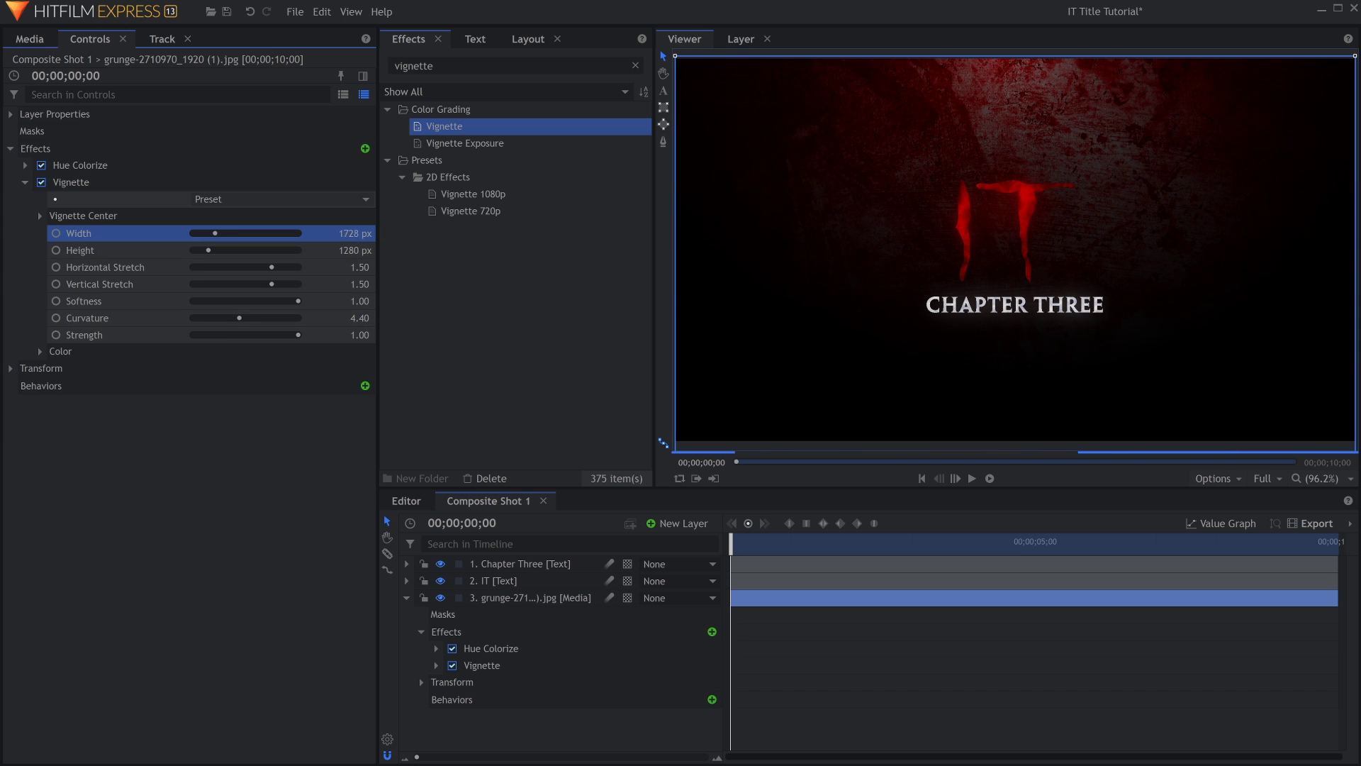
- Lower the Hue Colorize lightness to -18 and add the Snow particle preset on top
{"action": "left_click", "coordinate": [25, 182]}
{"action": "left_click", "coordinate": [25, 164]}
{"action": "left_click_drag", "start_coordinate": [245, 271], "coordinate": [234, 270]}
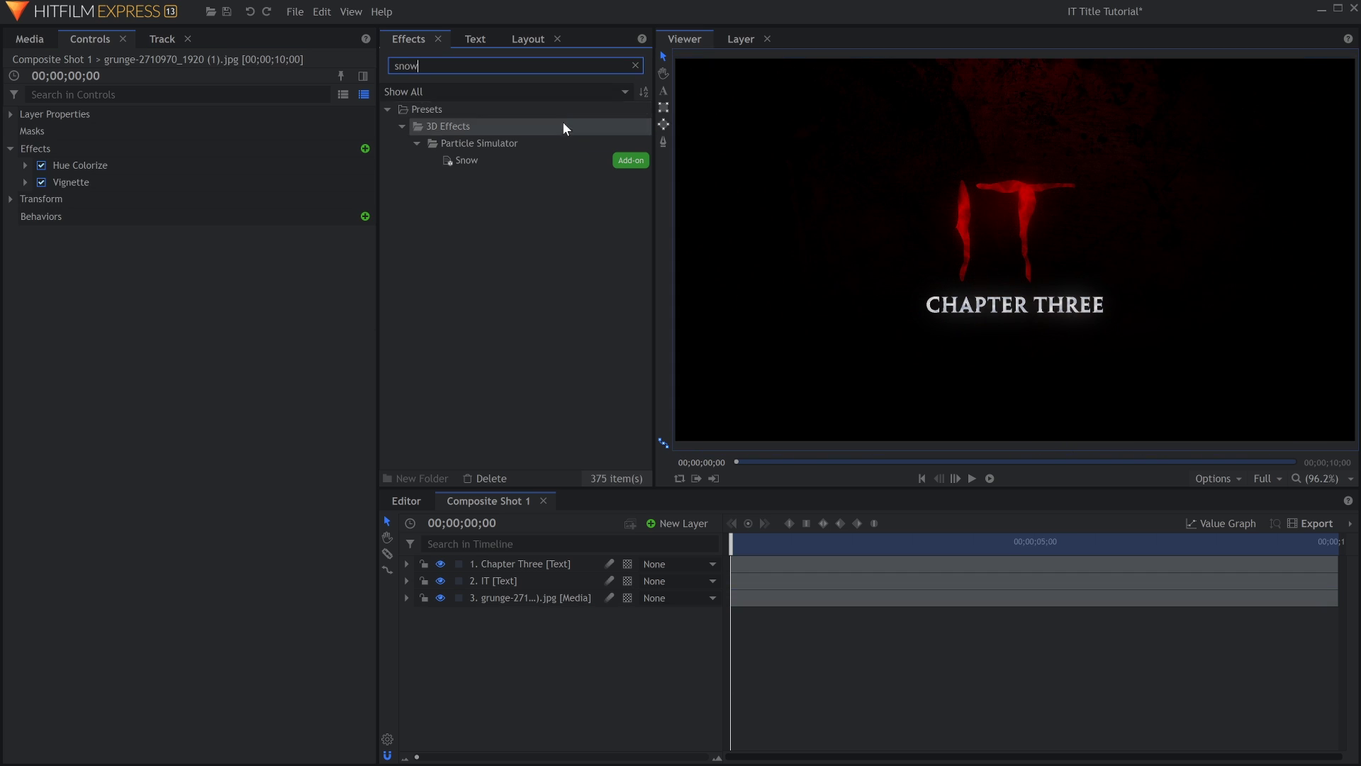
{"action": "left_click_drag", "start_coordinate": [518, 161], "coordinate": [553, 565]}
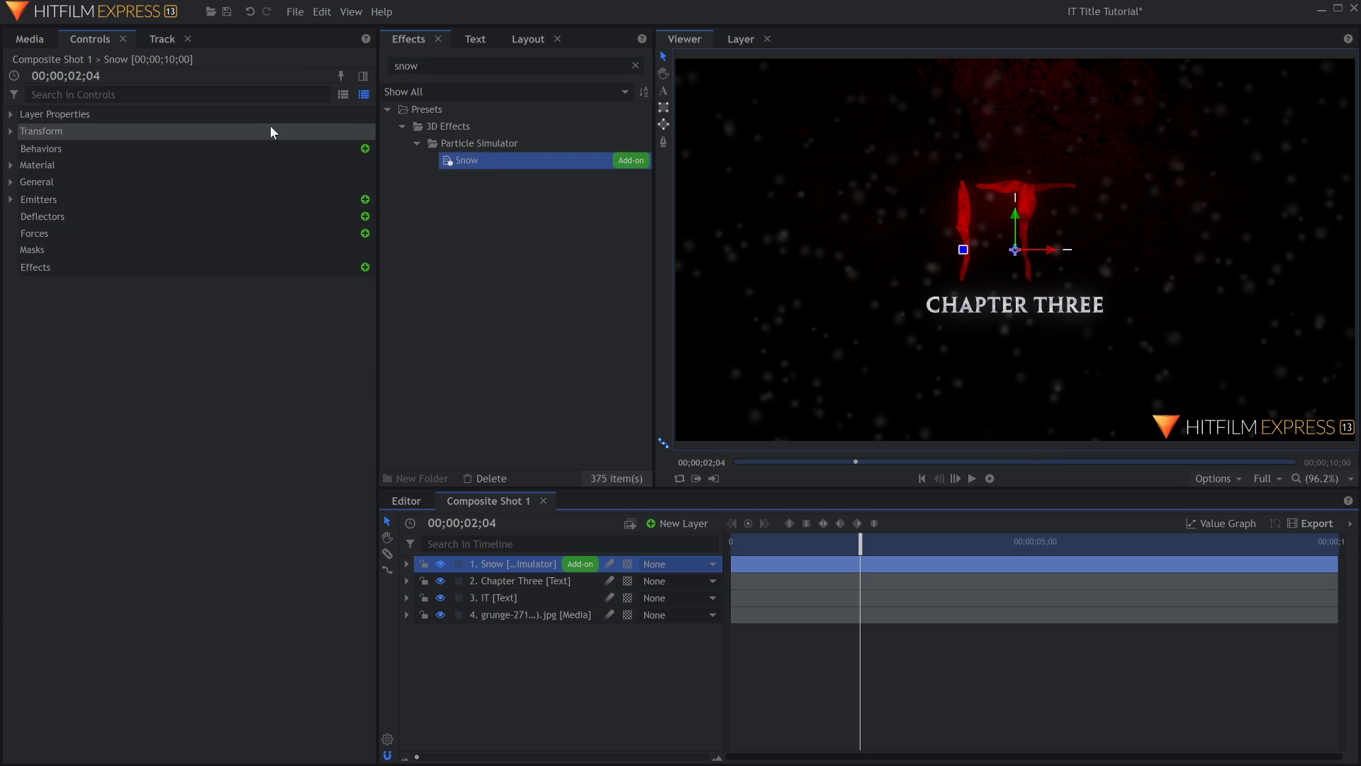
- Set the Snow particles to 5 per second and sample the IT title's red as their colour
{"action": "left_click", "coordinate": [212, 94]}
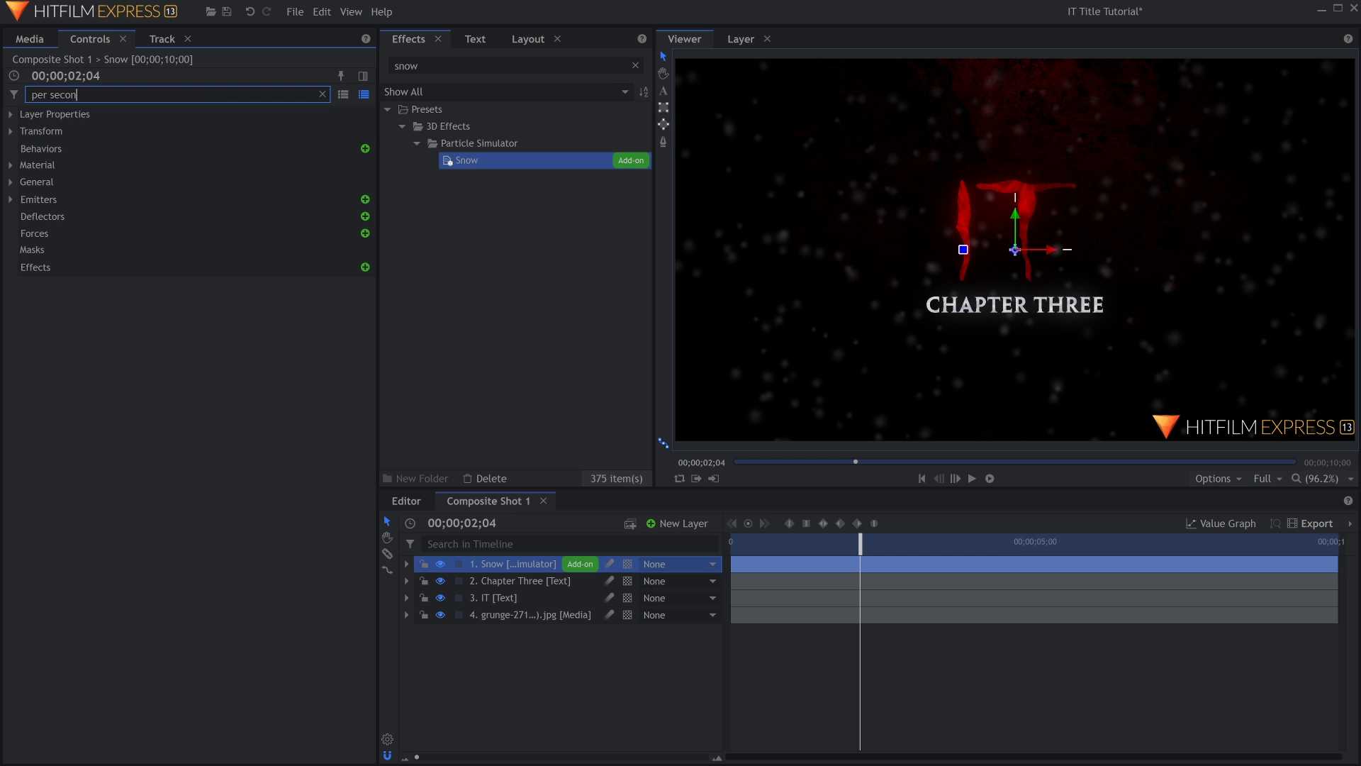
{"action": "left_click", "coordinate": [338, 217]}
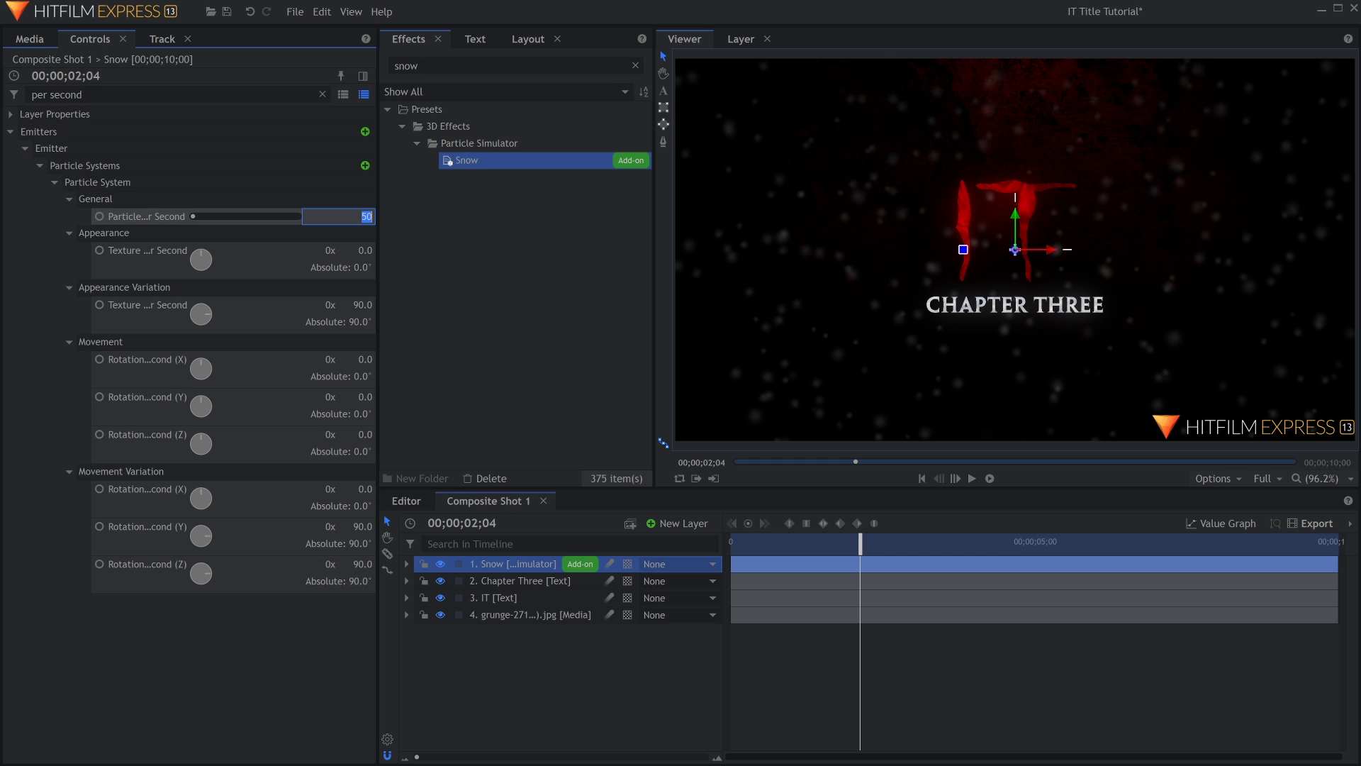
{"action": "key", "text": "Return"}
{"action": "left_click", "coordinate": [206, 95]}
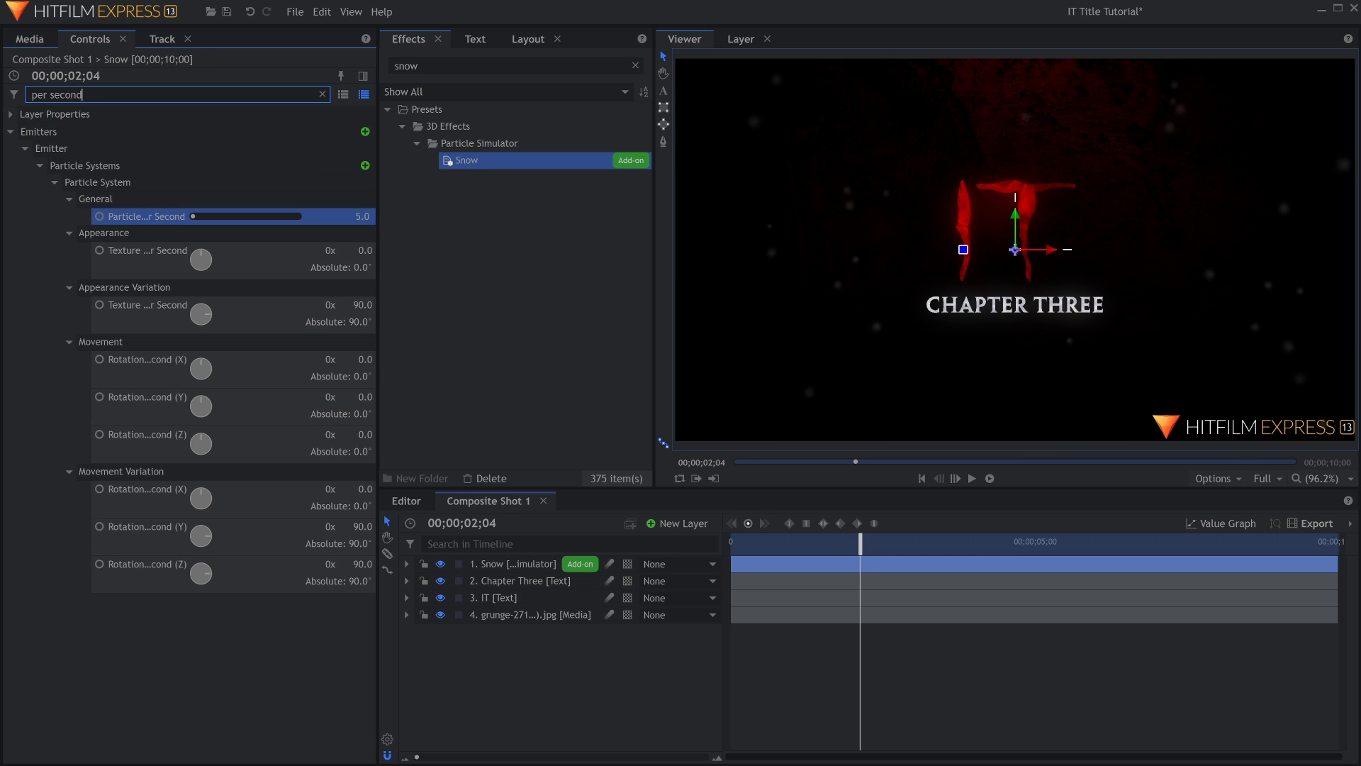
{"action": "type", "text": "color"}
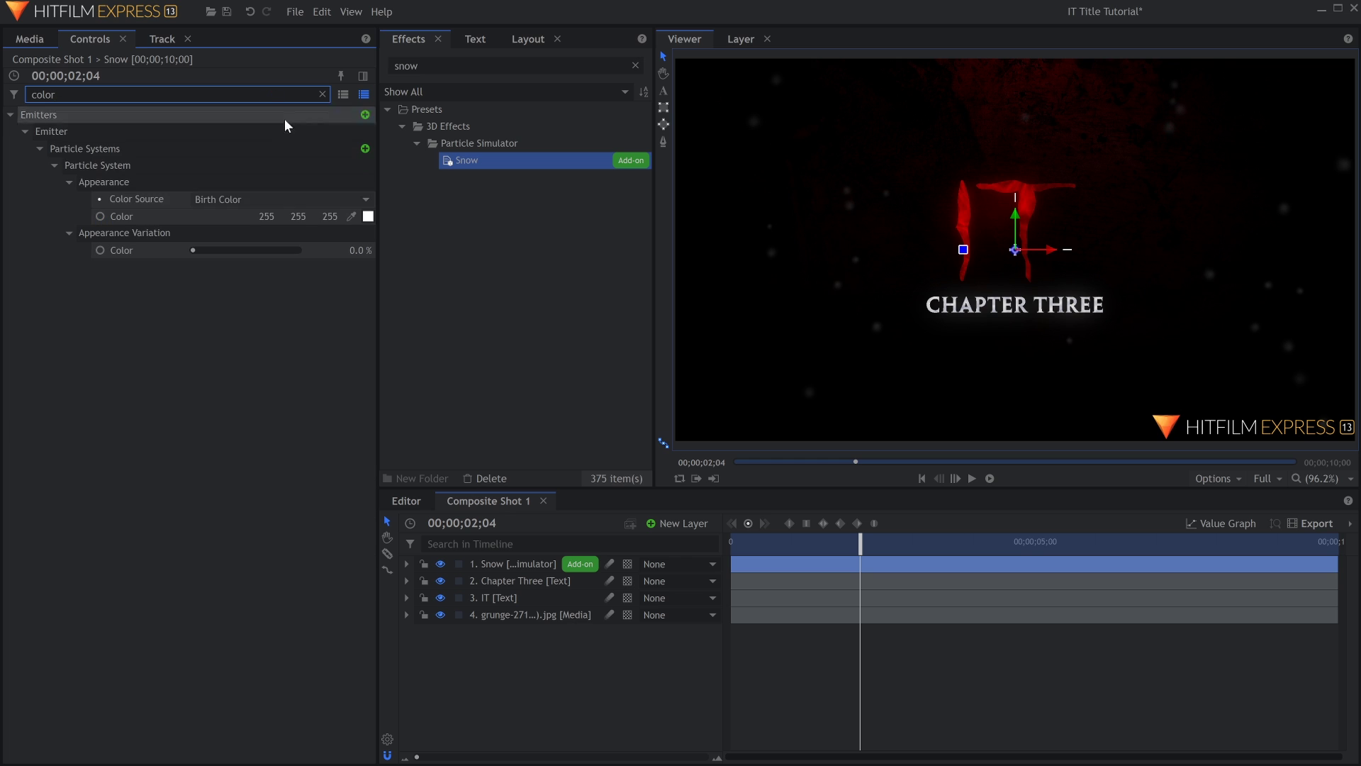
{"action": "left_click", "coordinate": [350, 219]}
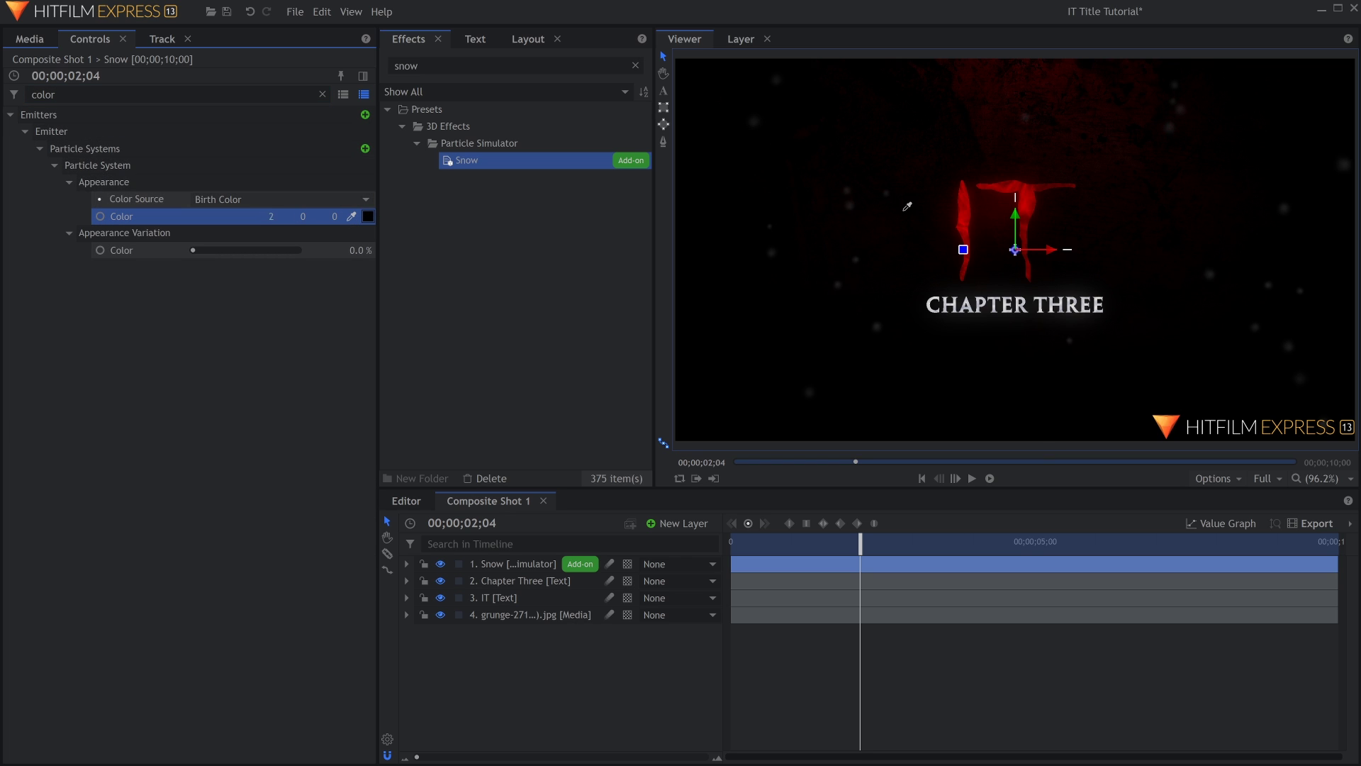
{"action": "left_click", "coordinate": [963, 214]}
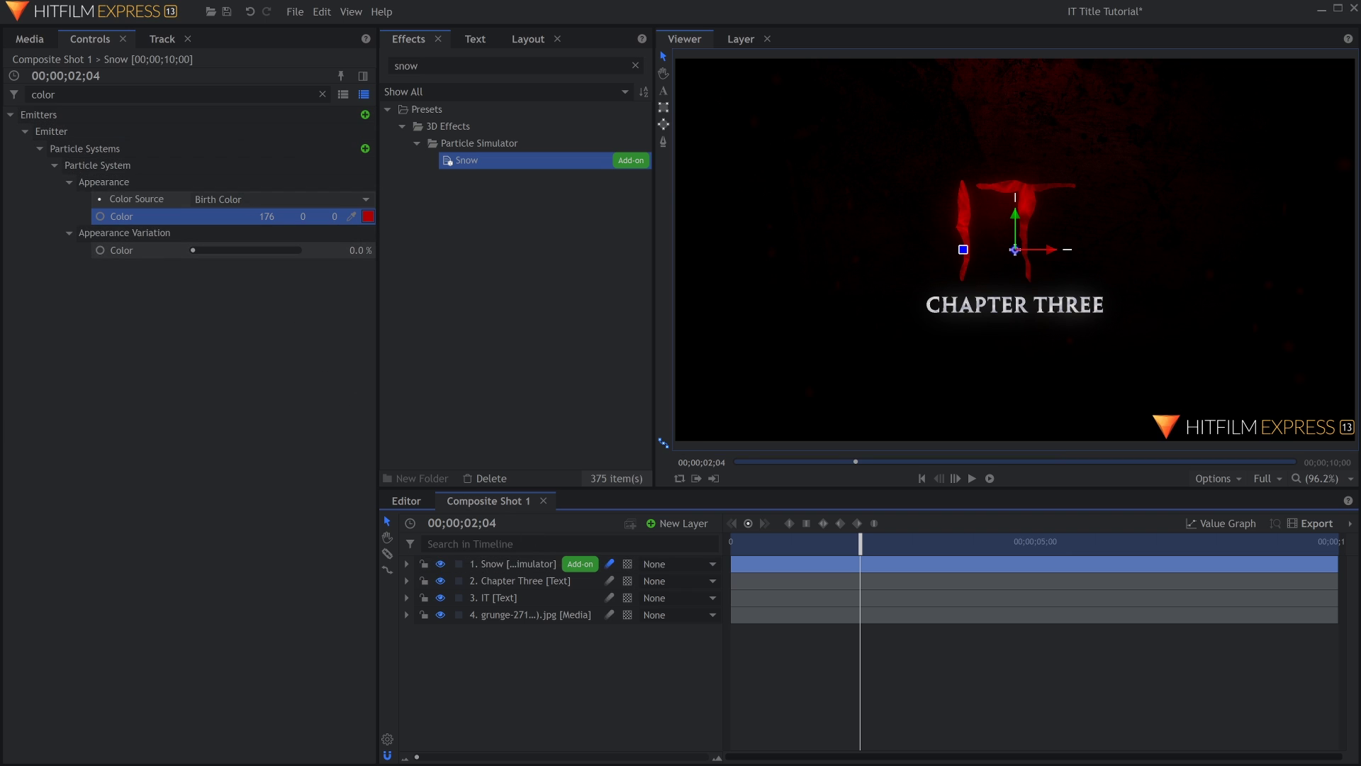
- Lower the particles' Alpha Boost to 40, then play back the composition to preview
{"action": "double_click", "coordinate": [42, 94]}
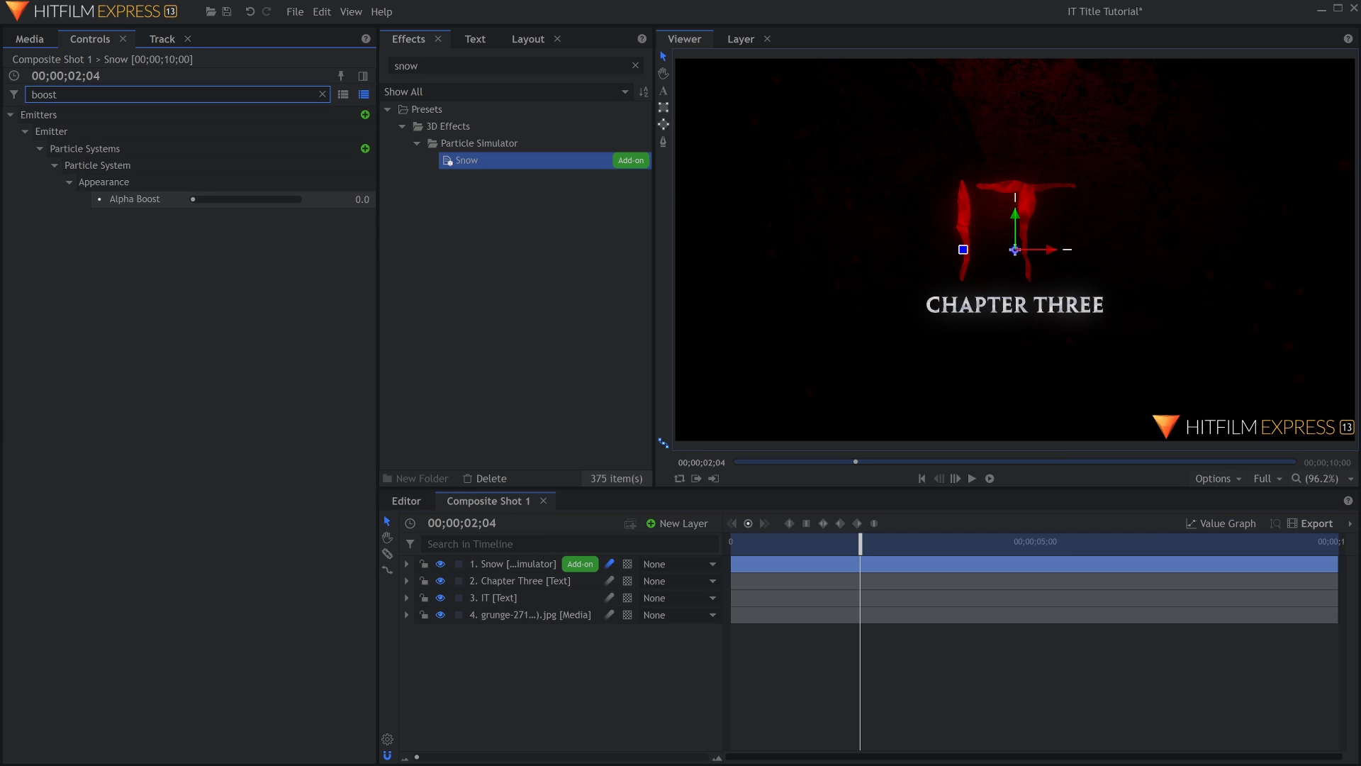
{"action": "left_click", "coordinate": [248, 201]}
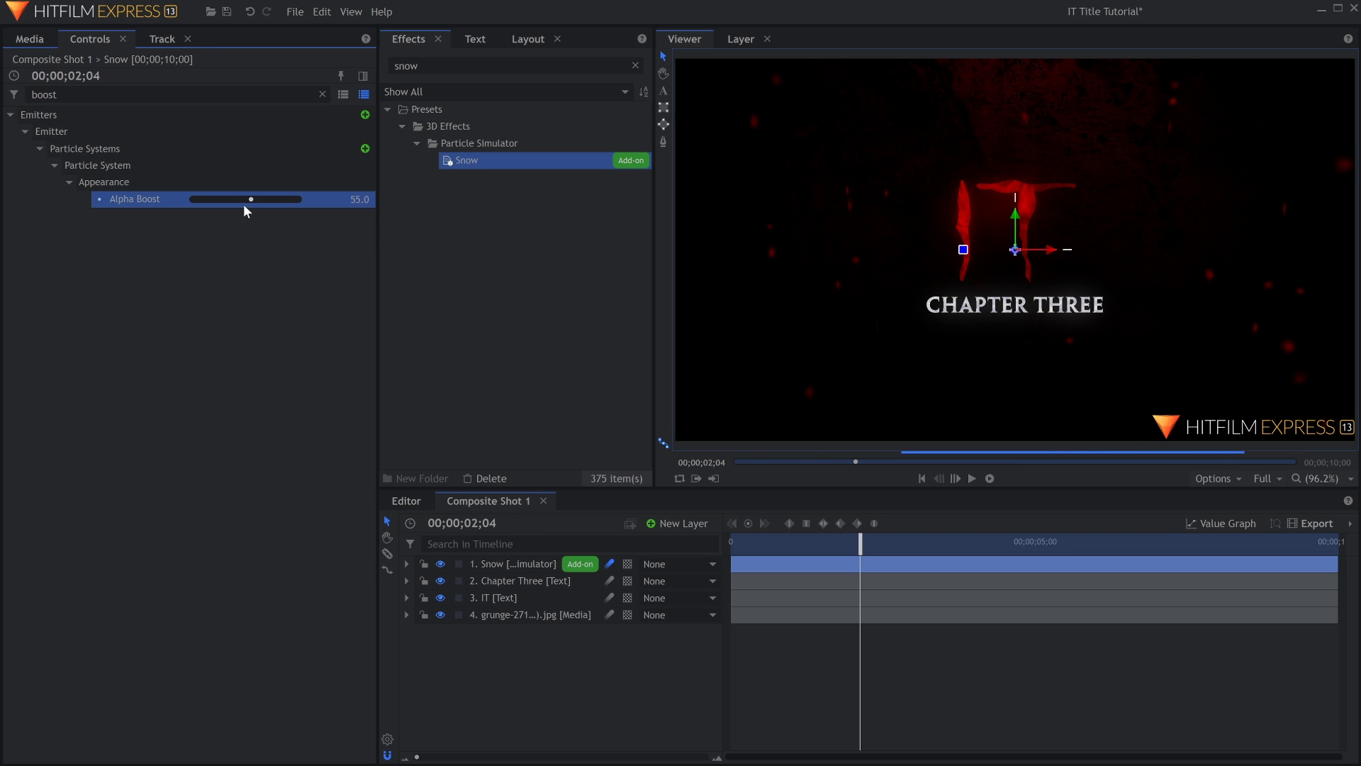
{"action": "left_click_drag", "start_coordinate": [337, 206], "coordinate": [233, 204]}
{"action": "left_click", "coordinate": [259, 278]}
{"action": "key", "text": "space"}
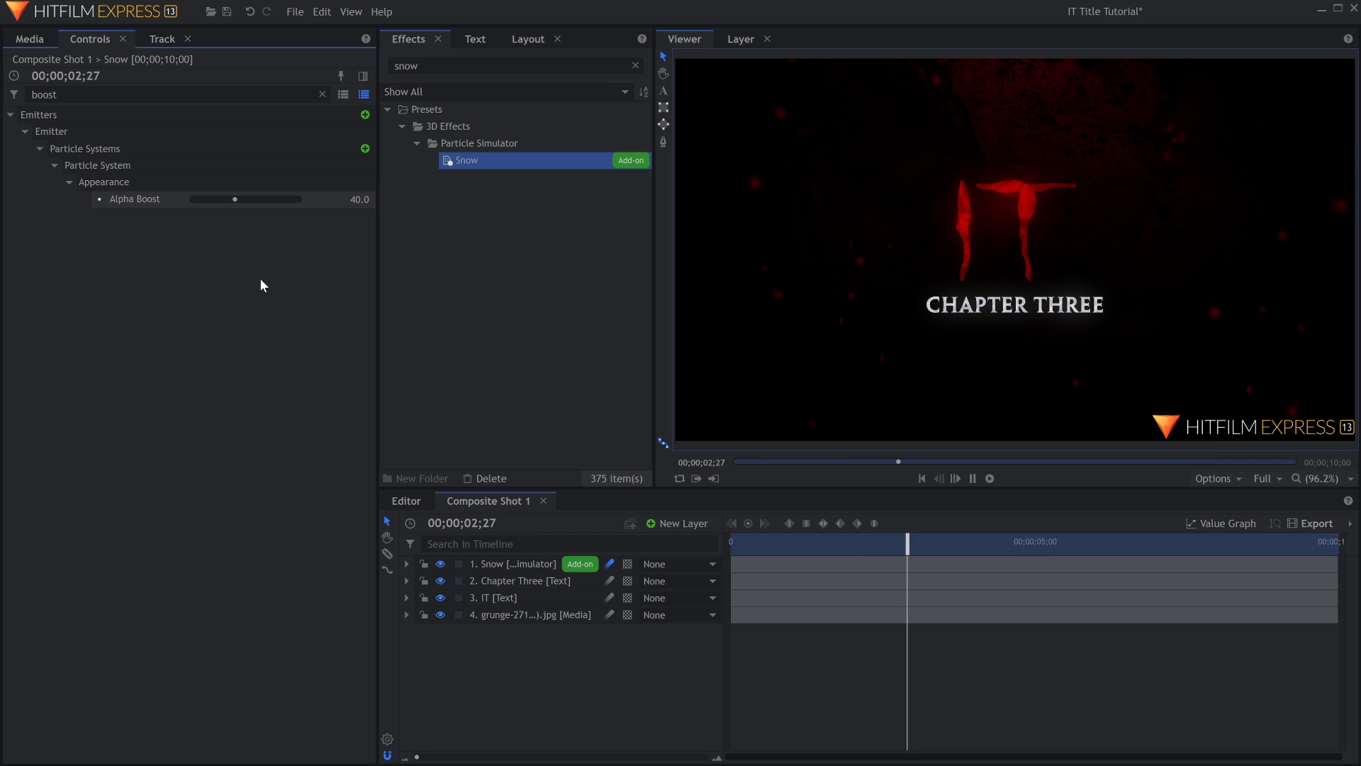